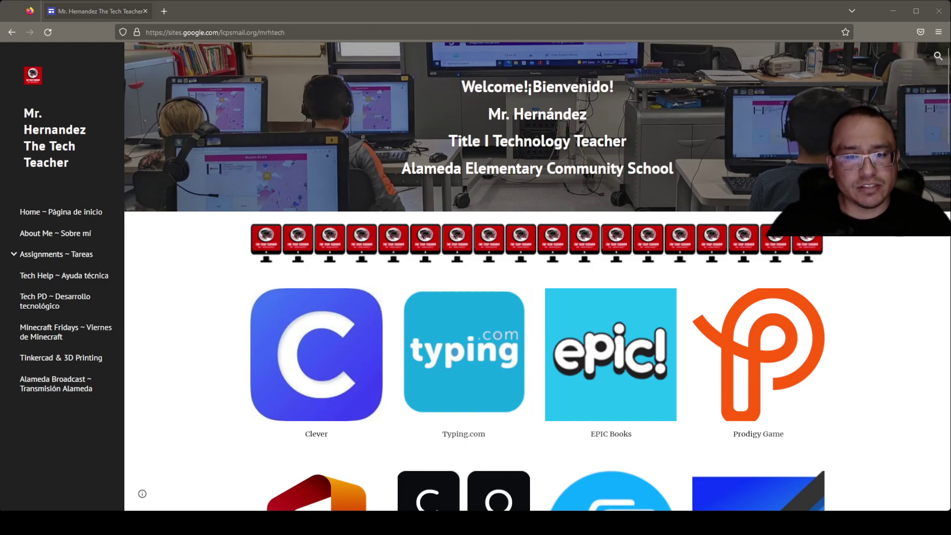
Scroll down the teacher's Google Site to bring the Microsoft Office tile into view
scroll(804, 493, down, 5)
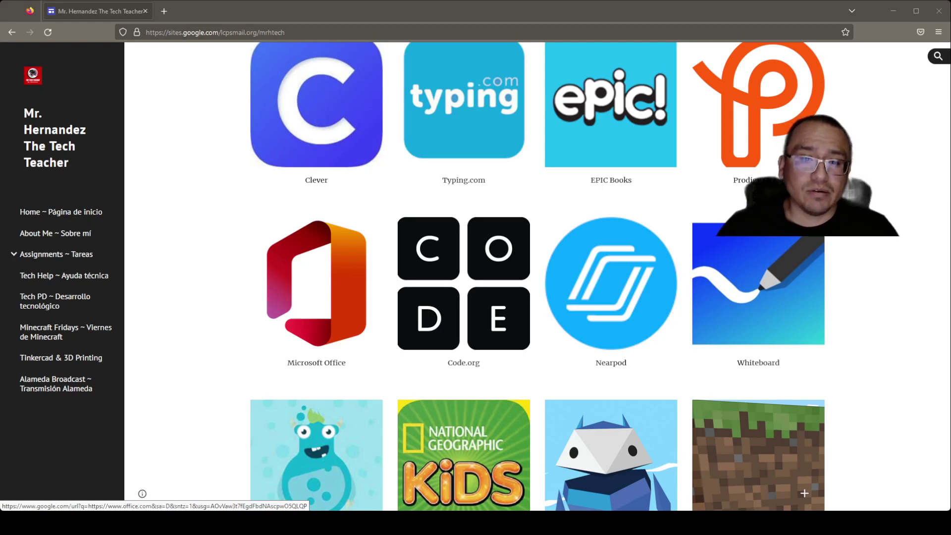
Open the Microsoft Office tile in a new tab and start signing in on office.com
click(328, 263)
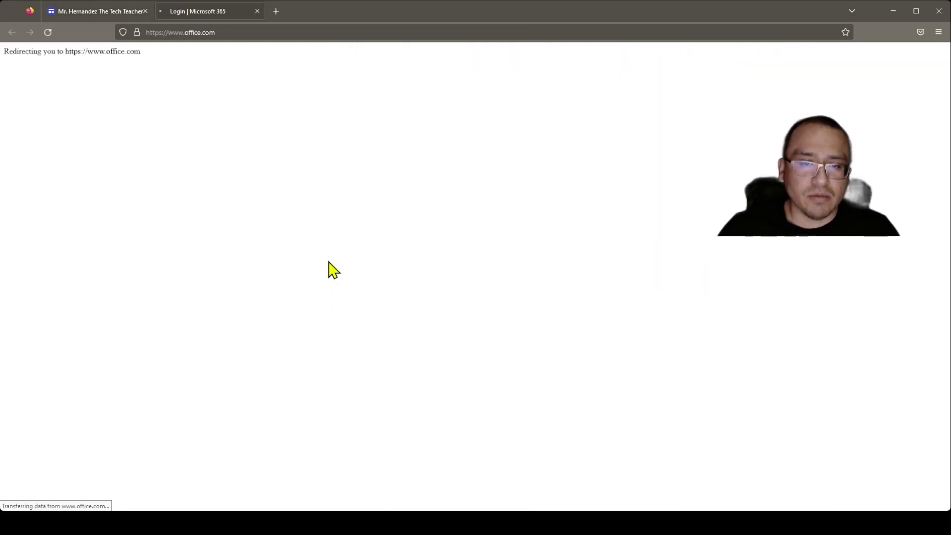
scroll(322, 214, down, 1)
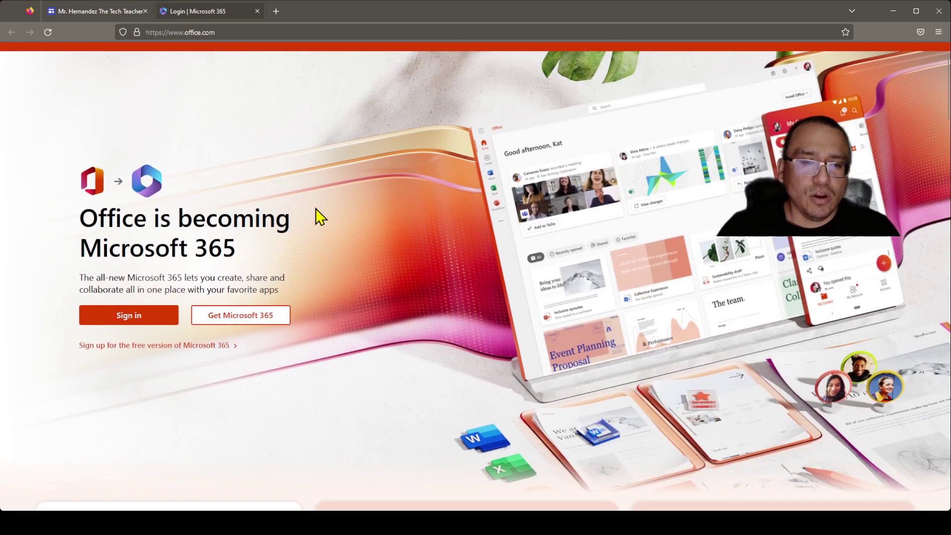
click(134, 323)
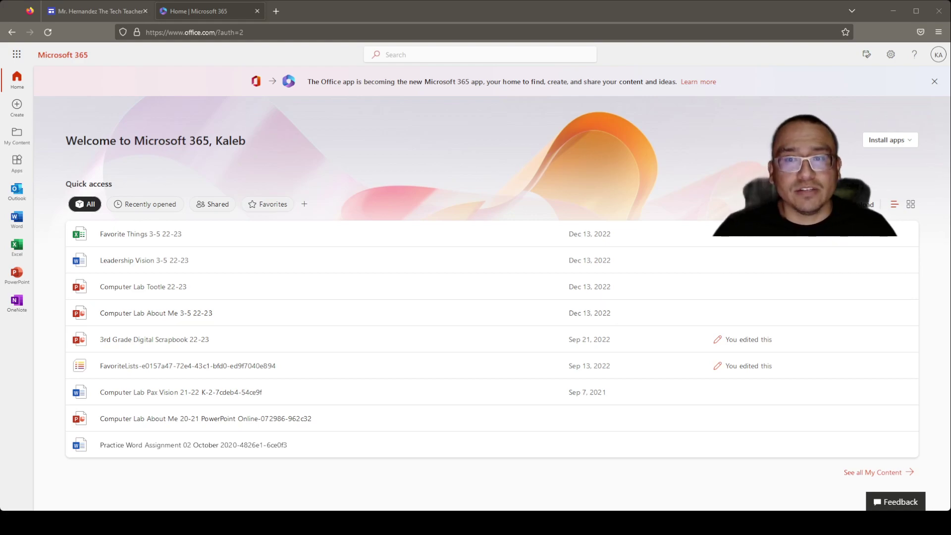
Open Leadership Vision 3-5 22-23 from Quick access, then return to the Microsoft 365 home tab
click(17, 54)
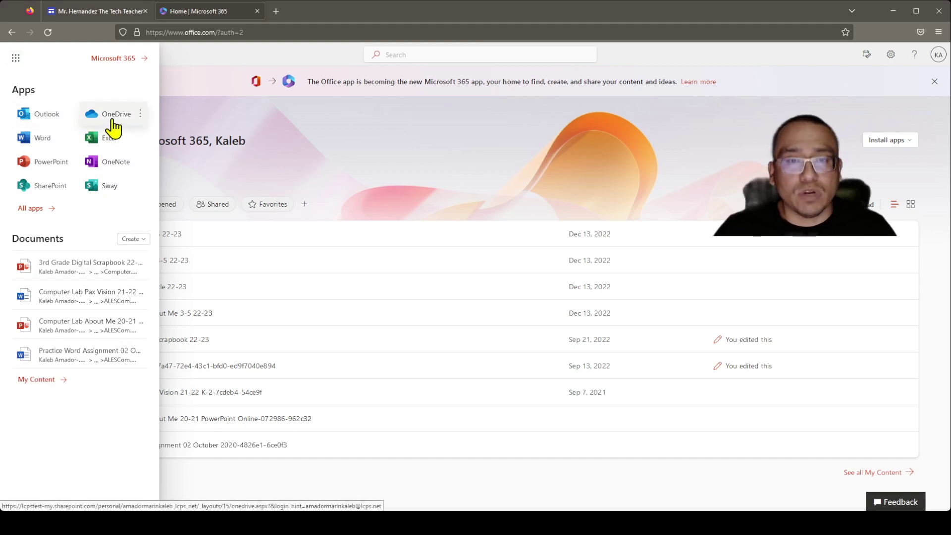
click(180, 88)
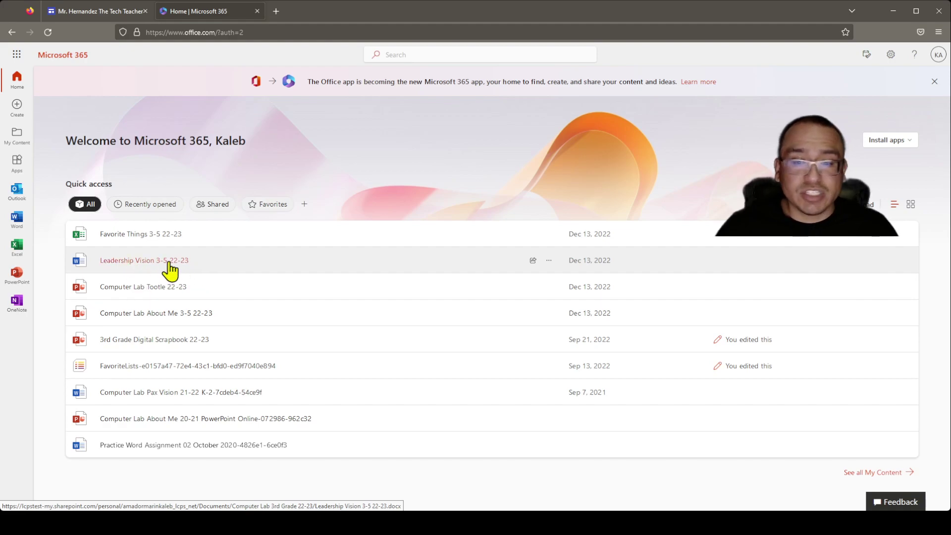
click(169, 263)
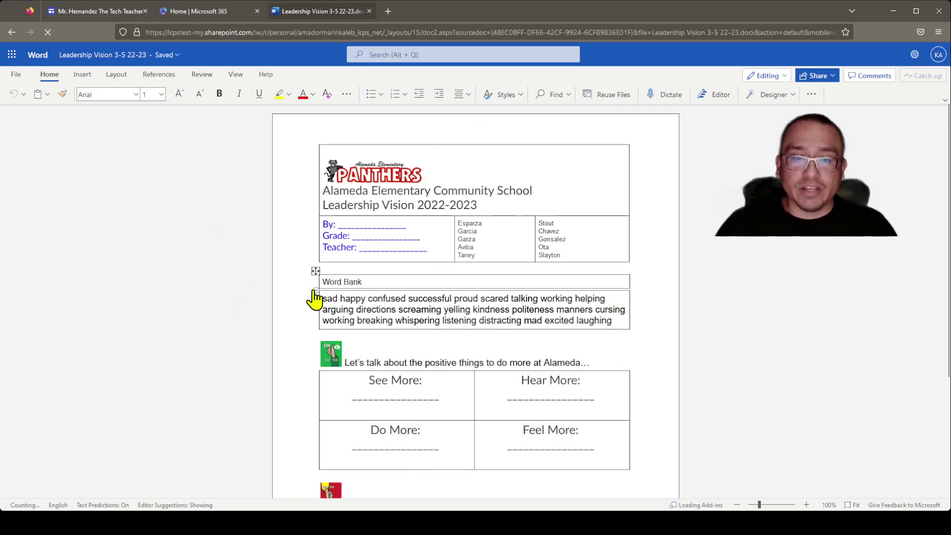
click(237, 11)
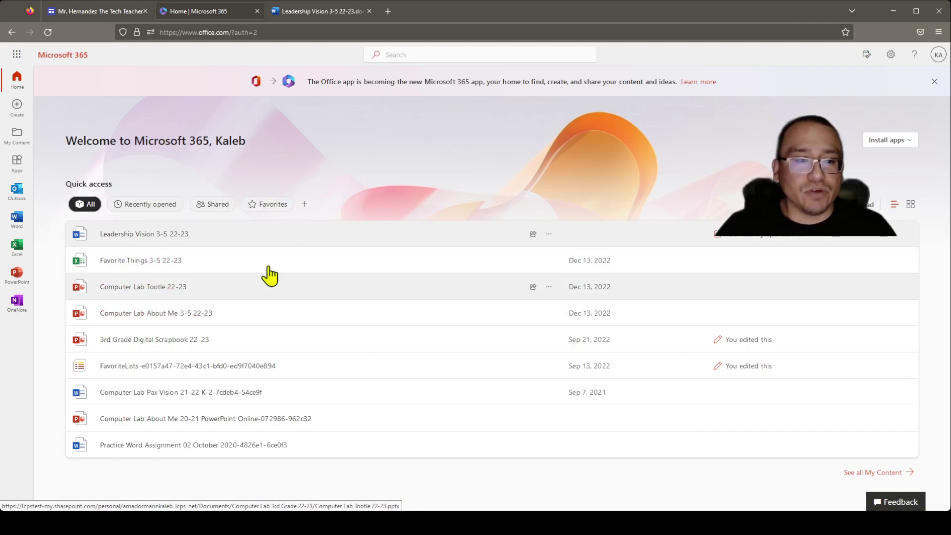
Open OneDrive from the app launcher and browse into the Computer Lab 3rd Grade 22-23 folder
click(17, 56)
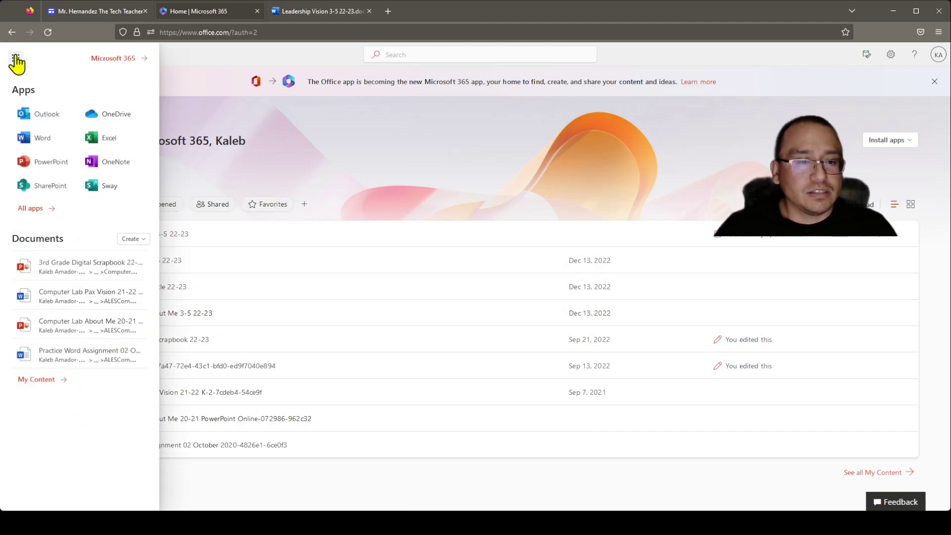
click(114, 118)
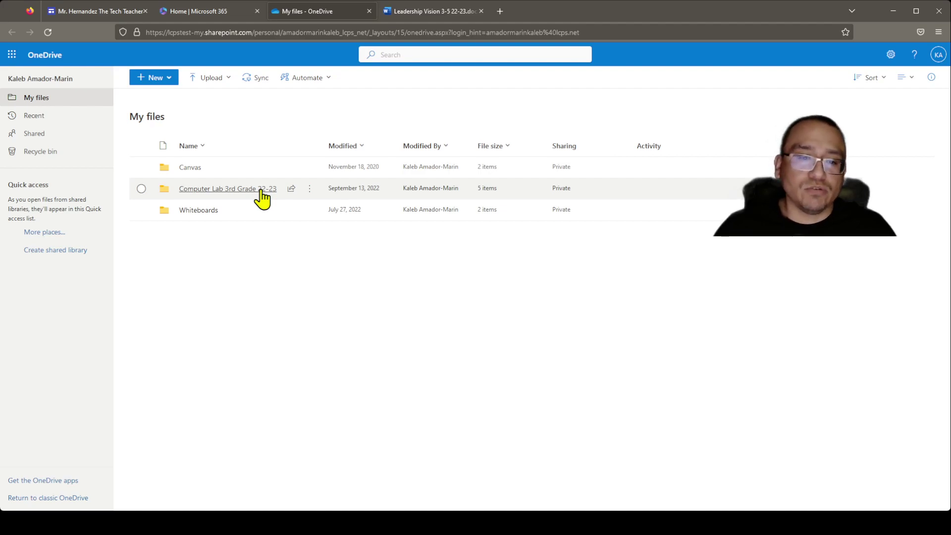
click(242, 190)
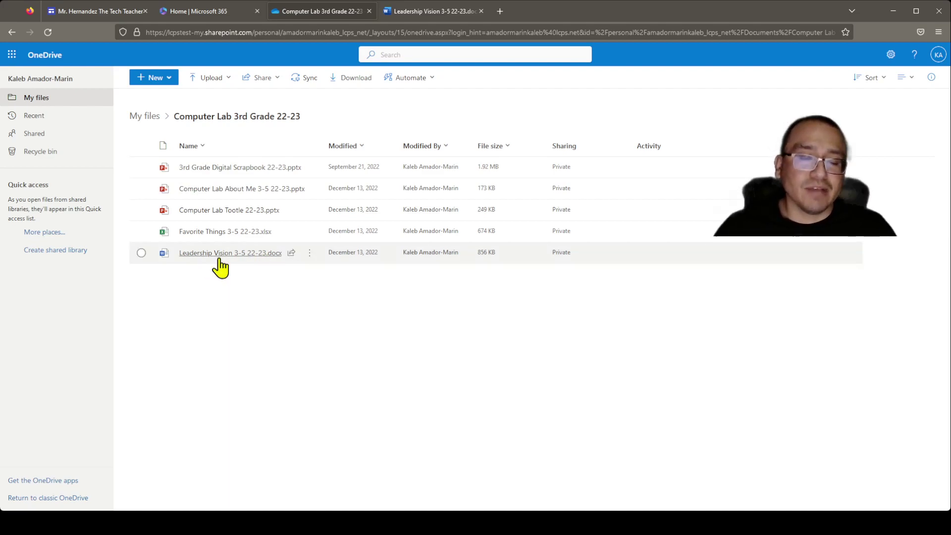
mouse_move(235, 256)
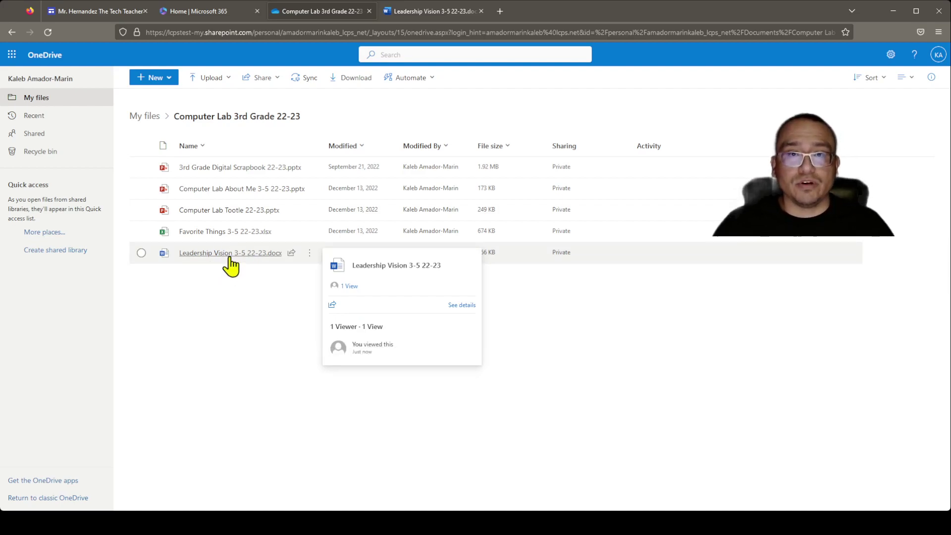
click(41, 98)
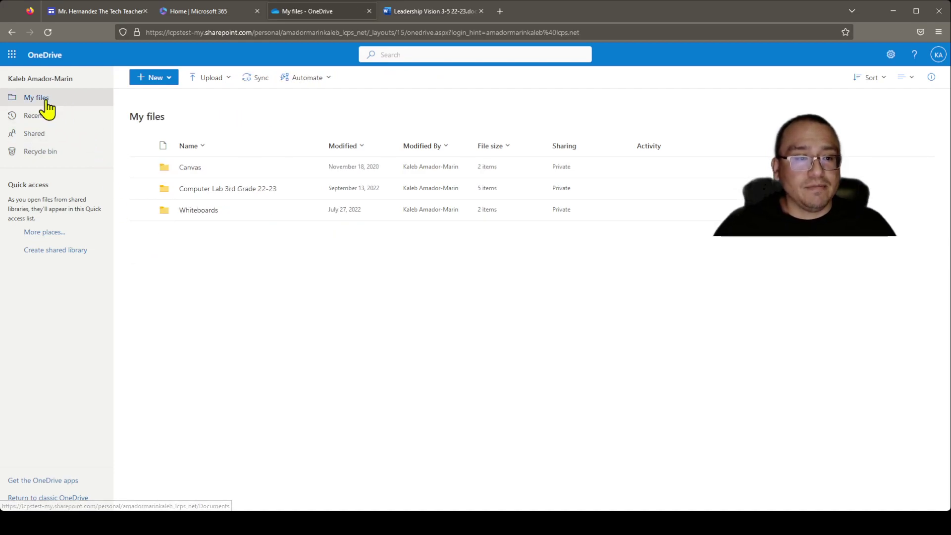
click(13, 55)
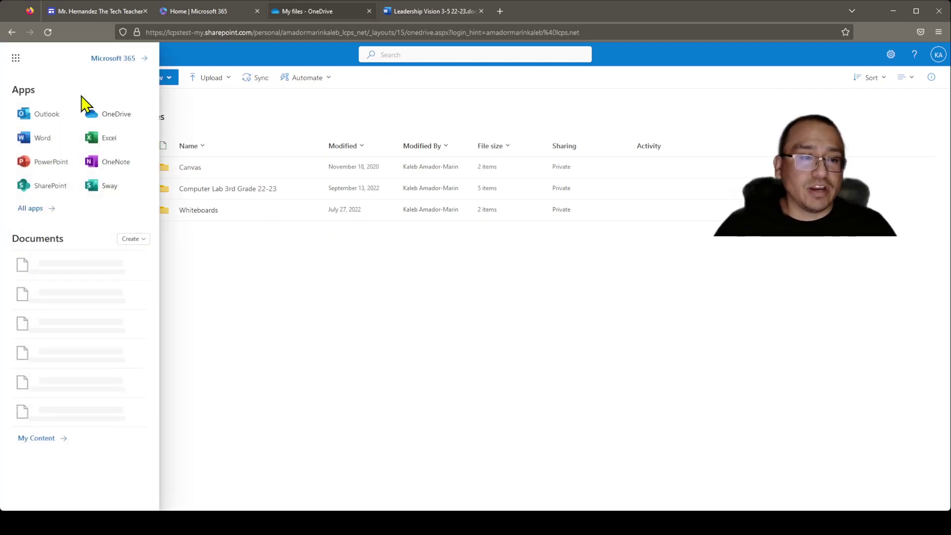
click(114, 119)
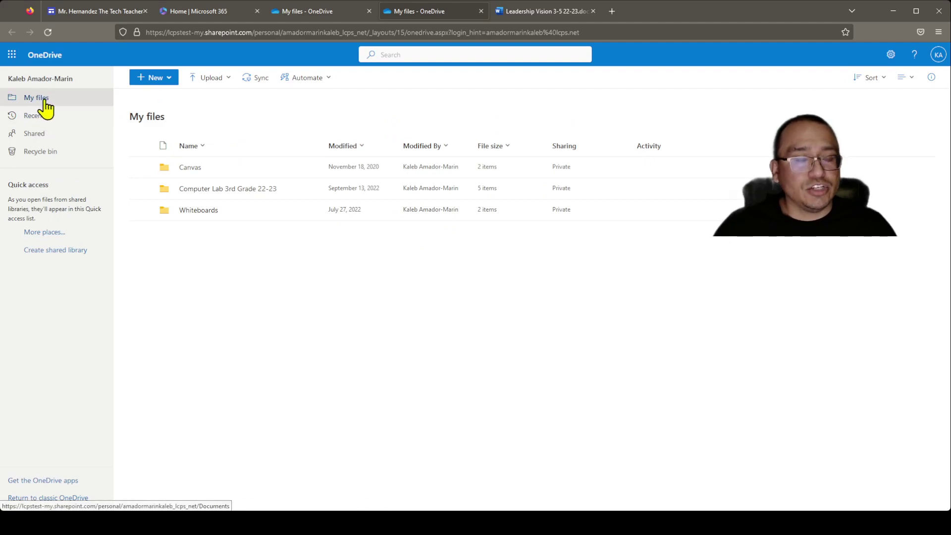
click(254, 189)
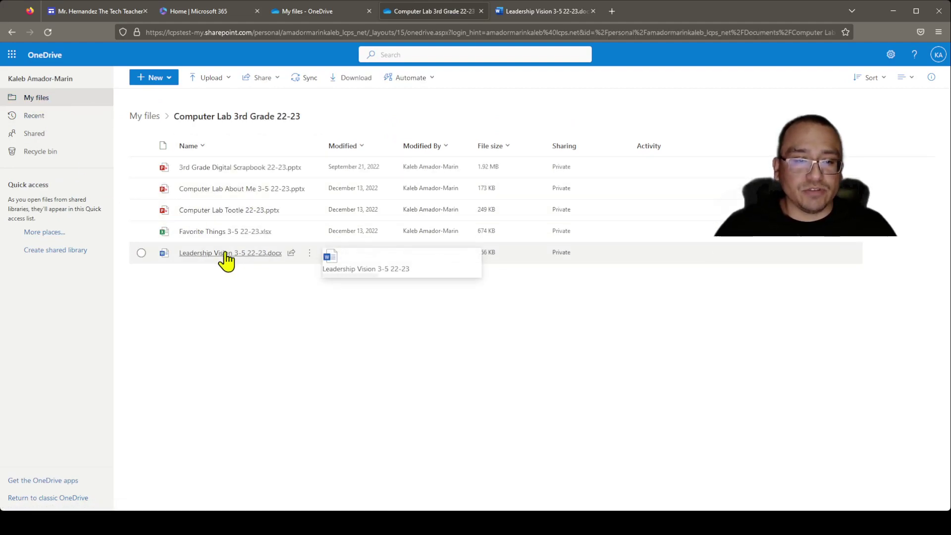
click(200, 13)
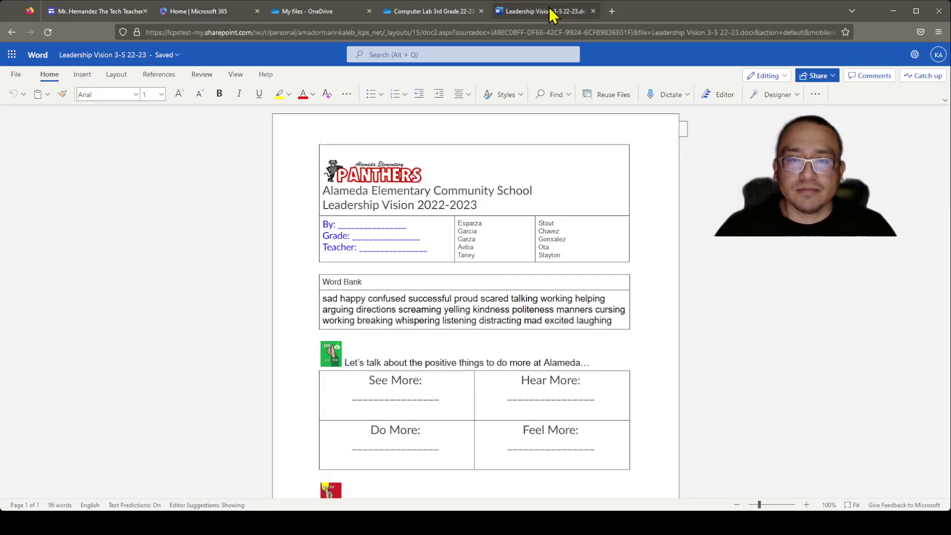
scroll(421, 223, down, 1)
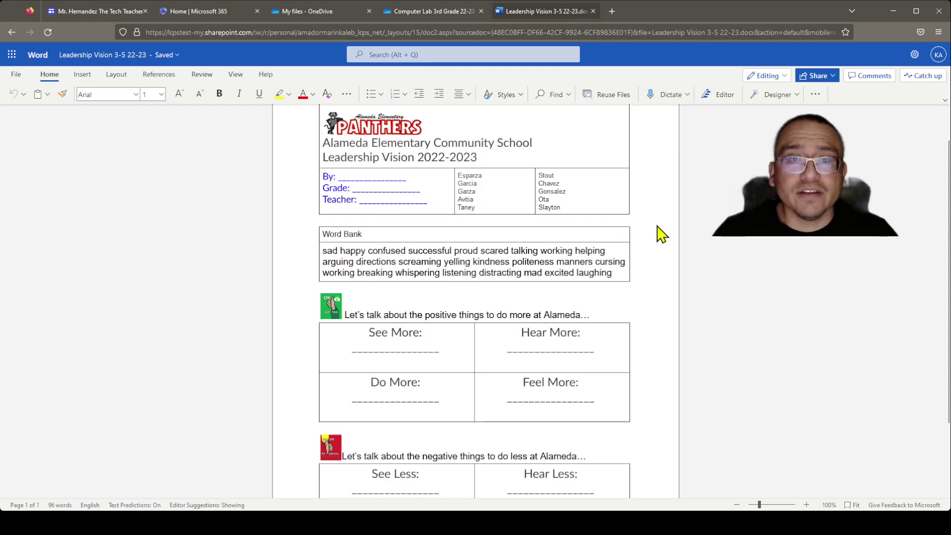
click(373, 177)
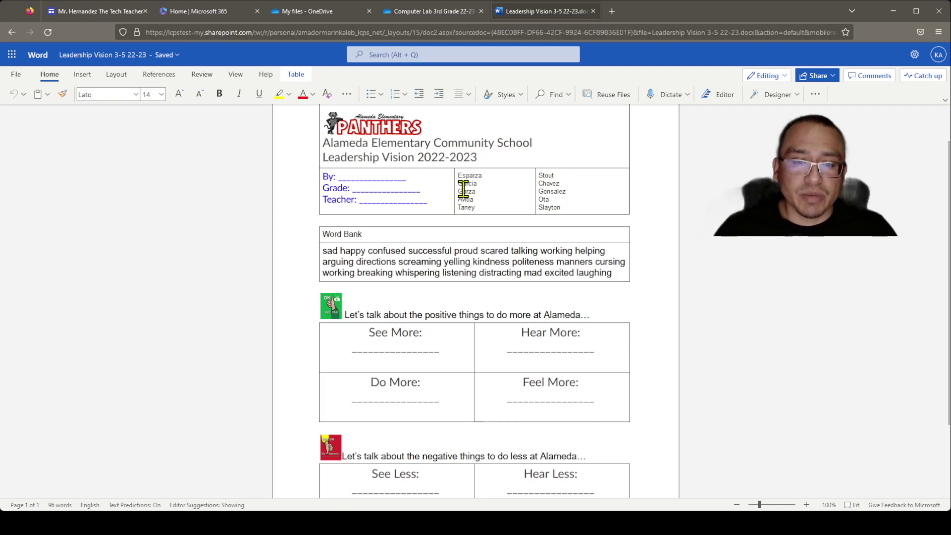
click(407, 177)
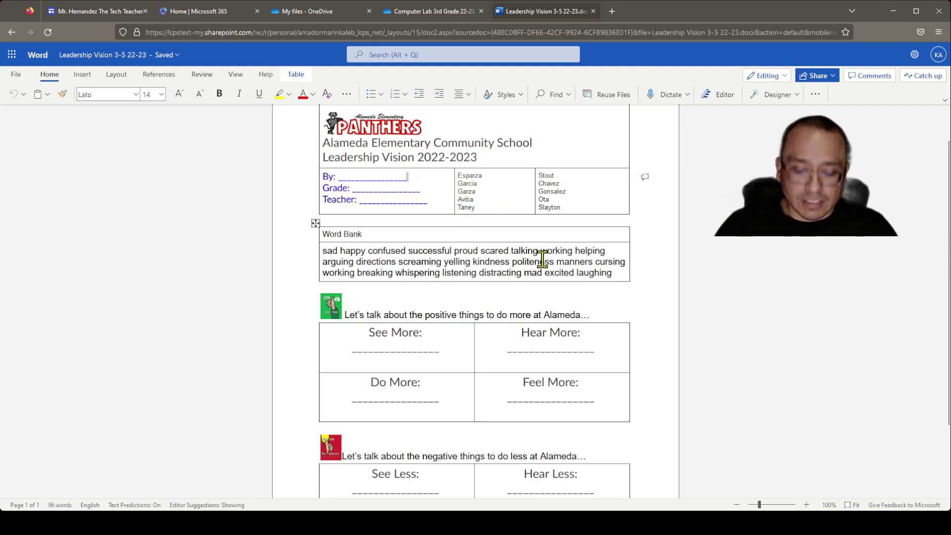
key(Delete)
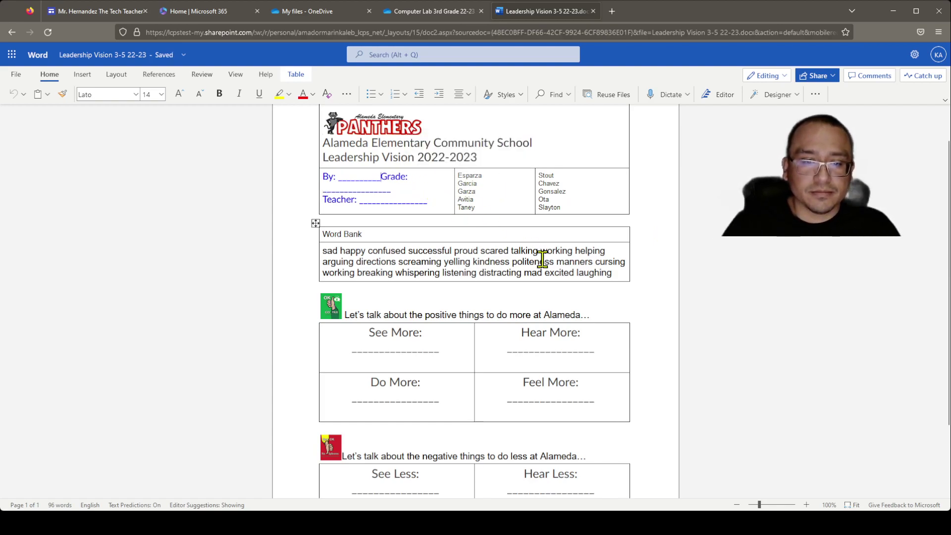
key(BackSpace)
key(BackSpace)
key(BackSpace)
key(BackSpace)
key(BackSpace)
key(BackSpace)
key(BackSpace)
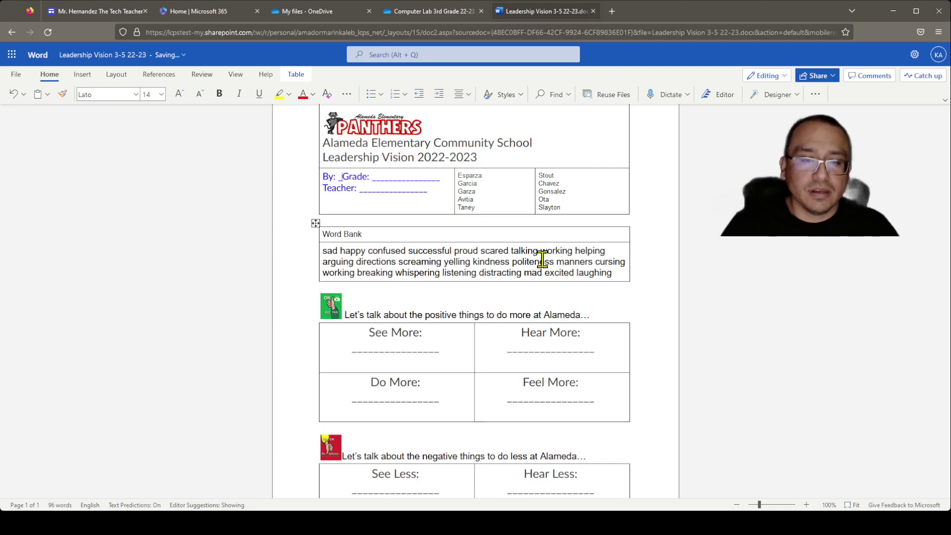
text(Name)
key(Return)
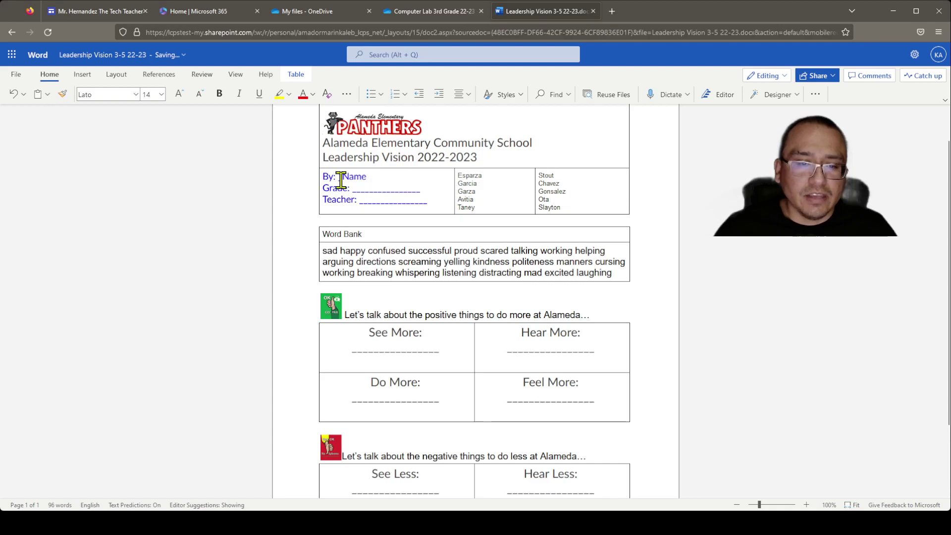
click(14, 94)
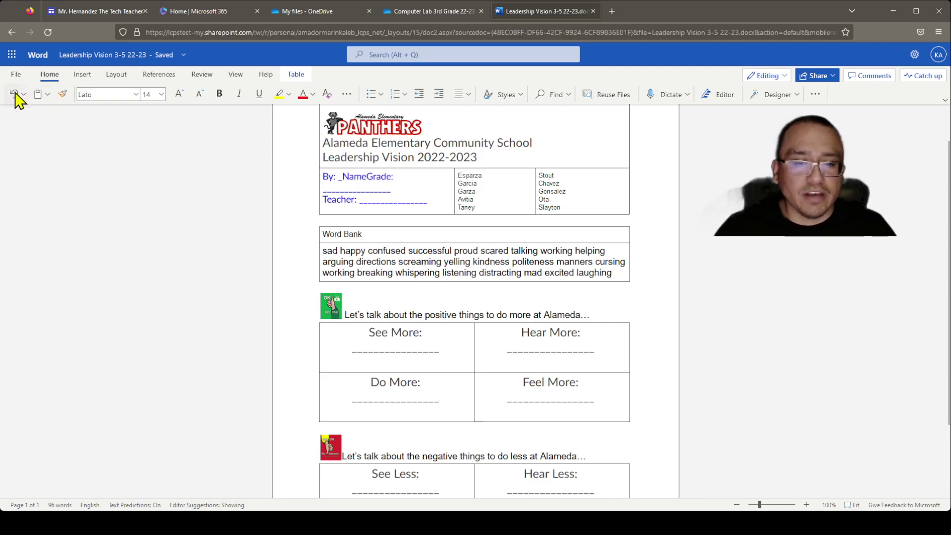
click(14, 94)
click(15, 94)
click(14, 94)
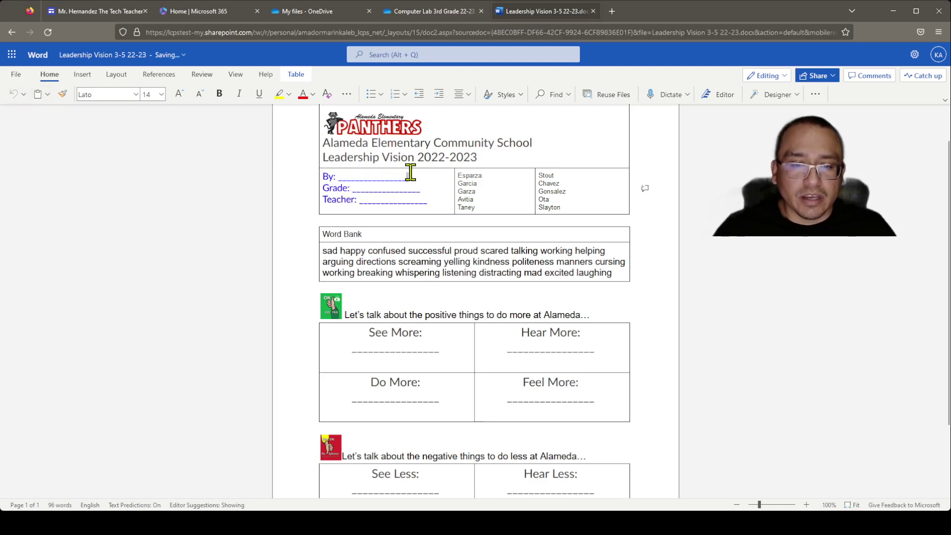
drag(407, 179, 342, 184)
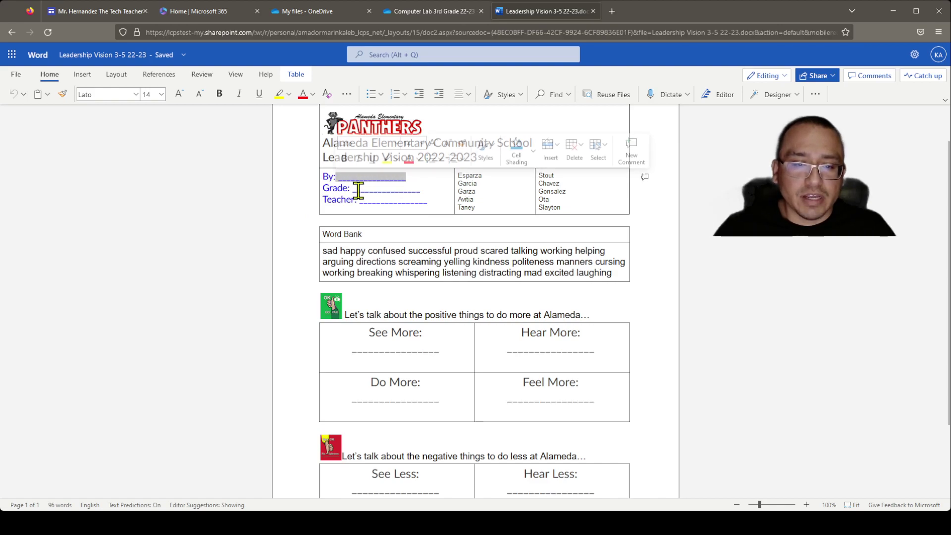
text(Name)
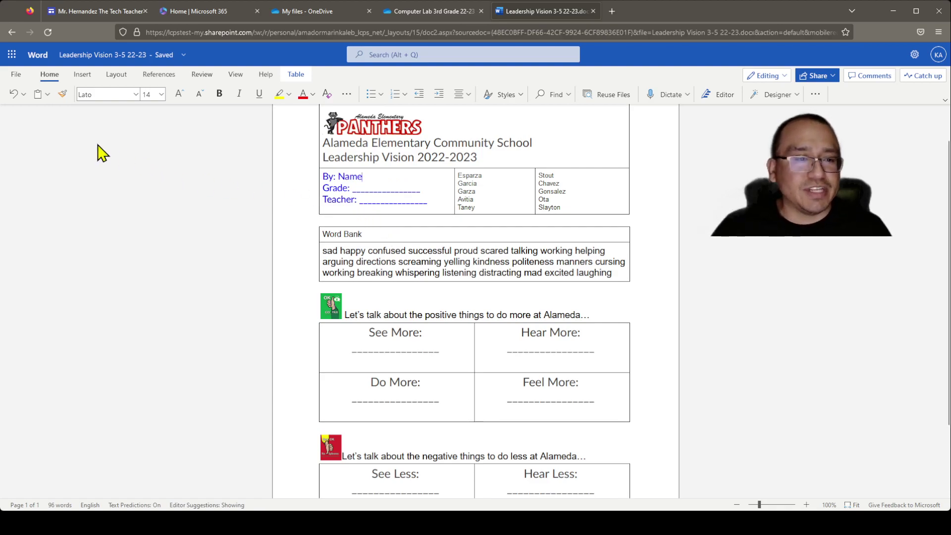
click(14, 95)
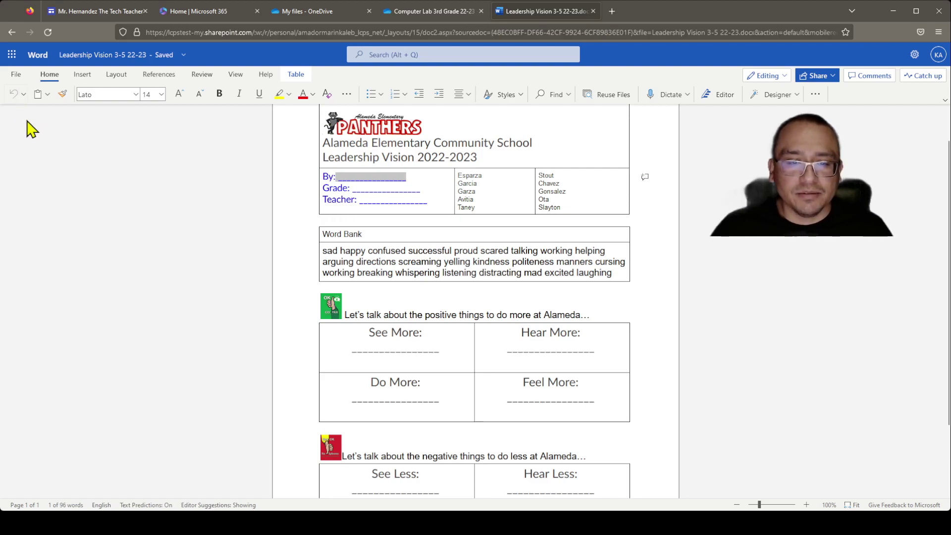
click(389, 189)
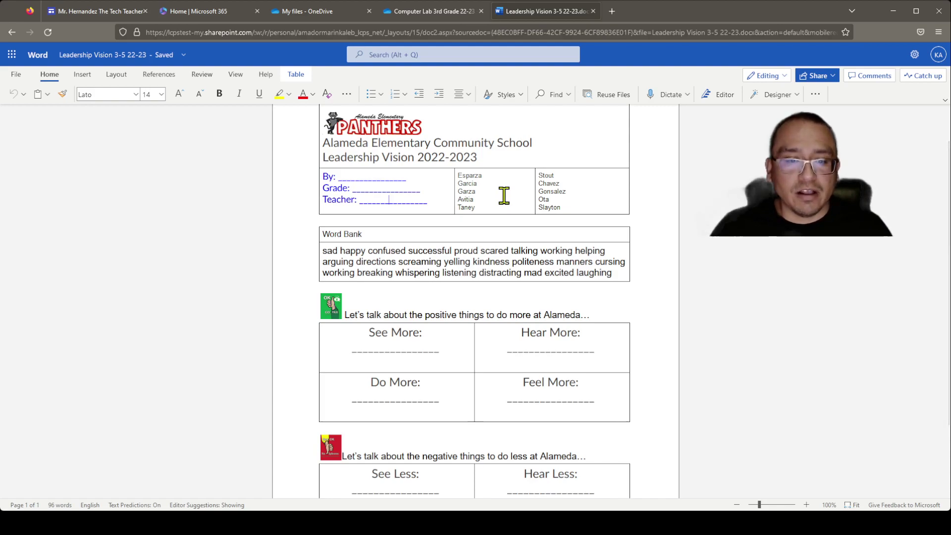
scroll(503, 195, down, 1)
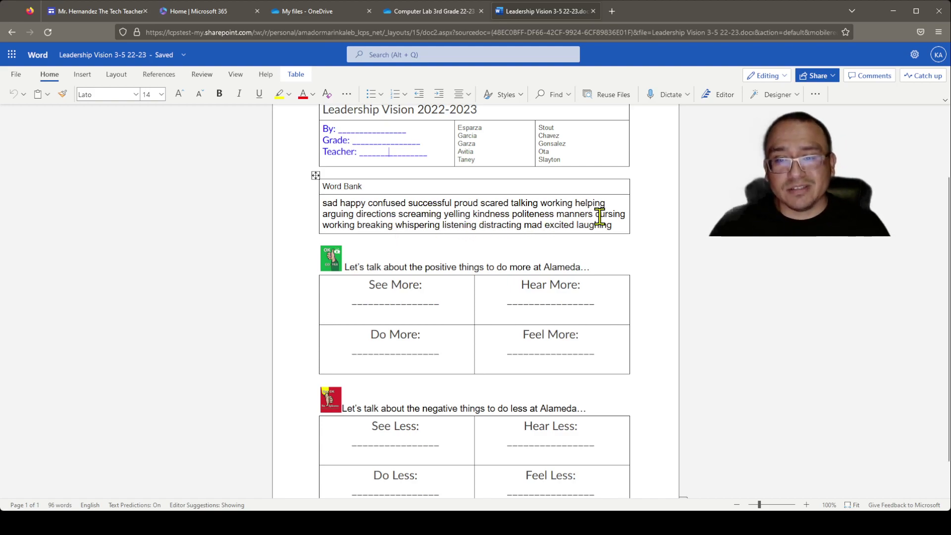
scroll(604, 215, down, 1)
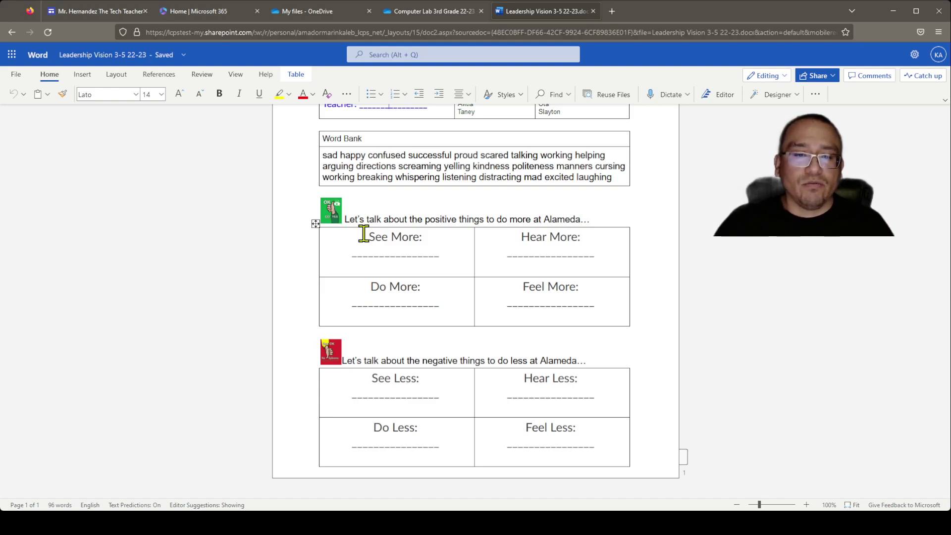
Replace the blank line under See More with 'helping' and select the word
double_click(395, 254)
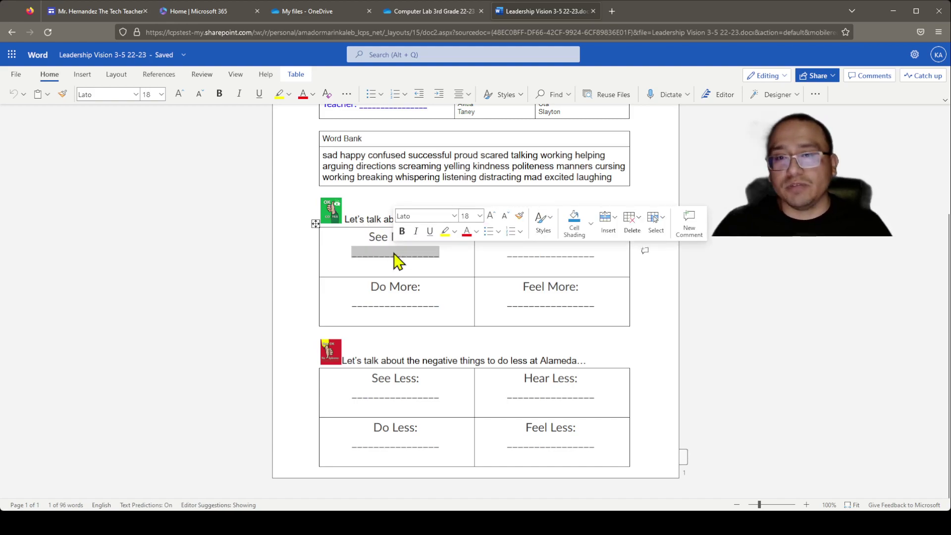
click(394, 253)
double_click(393, 254)
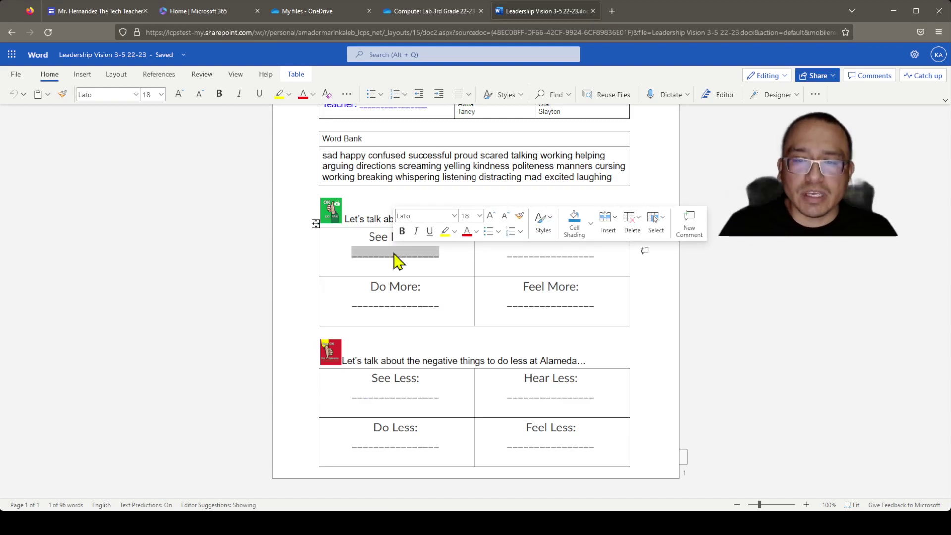
text(helping)
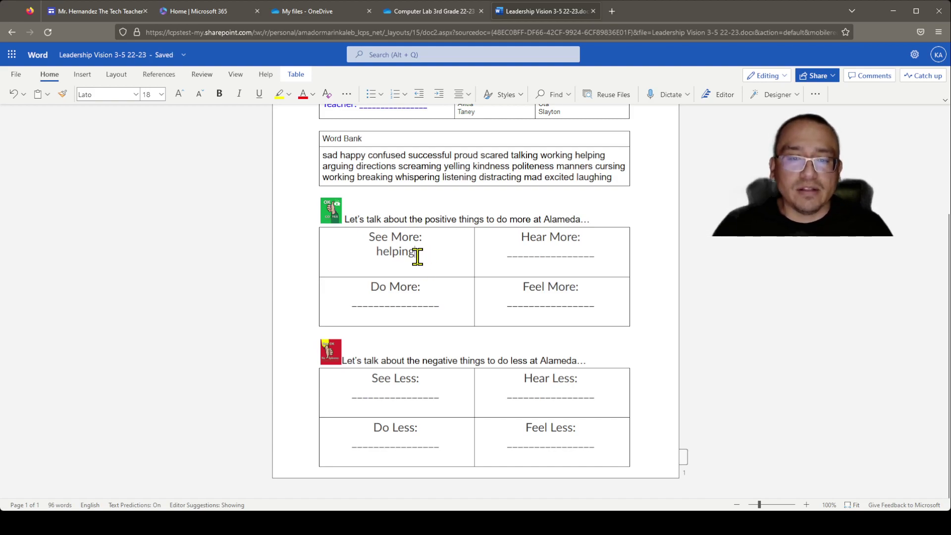
drag(417, 254, 375, 255)
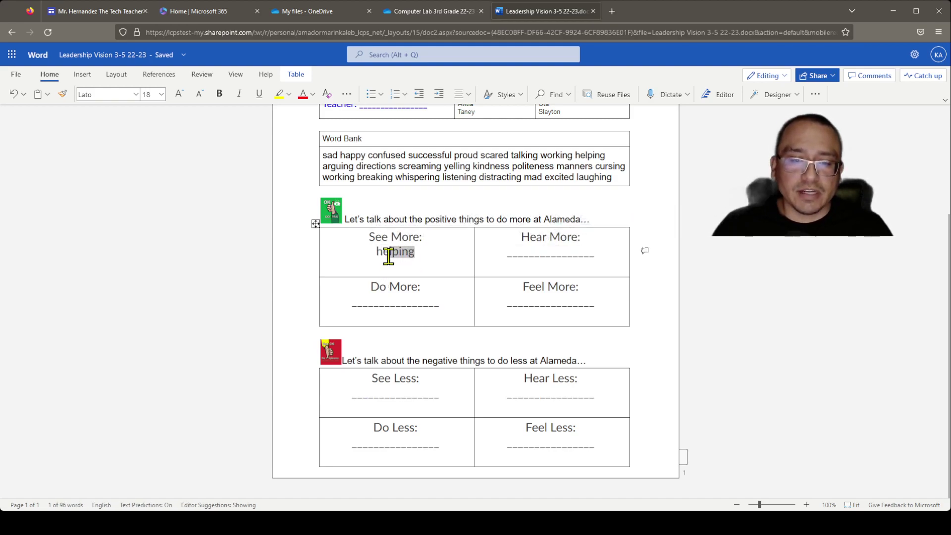
mouse_move(389, 265)
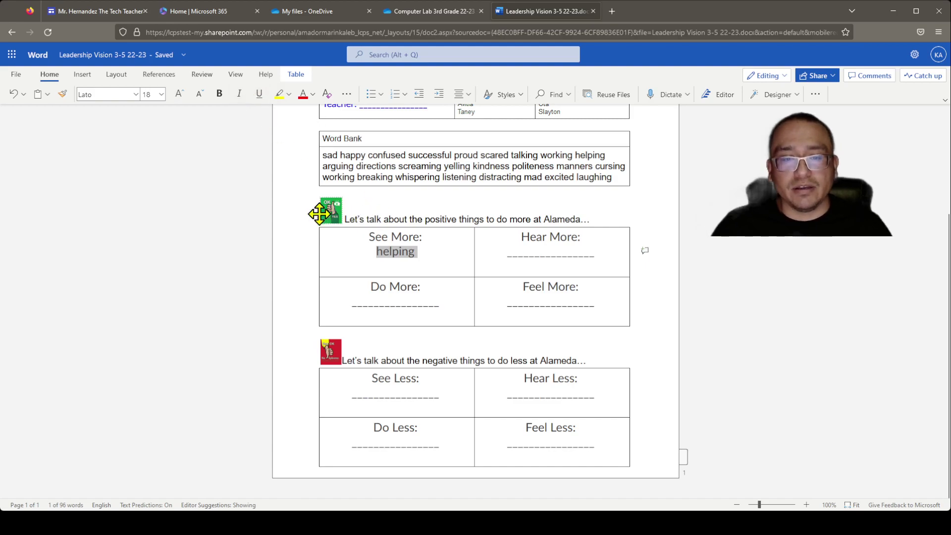
Try font, size and font colour options on 'helping', testing light blue and light orange
click(135, 95)
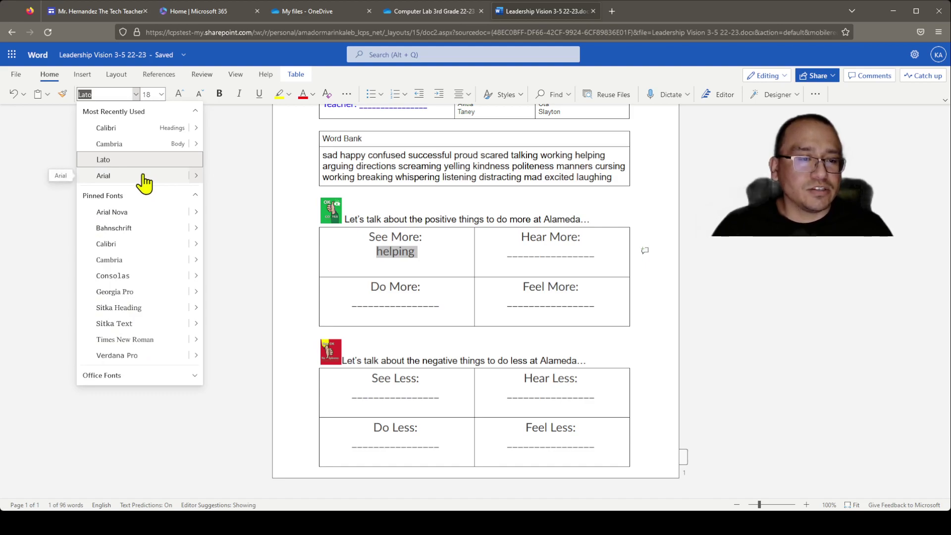
click(162, 94)
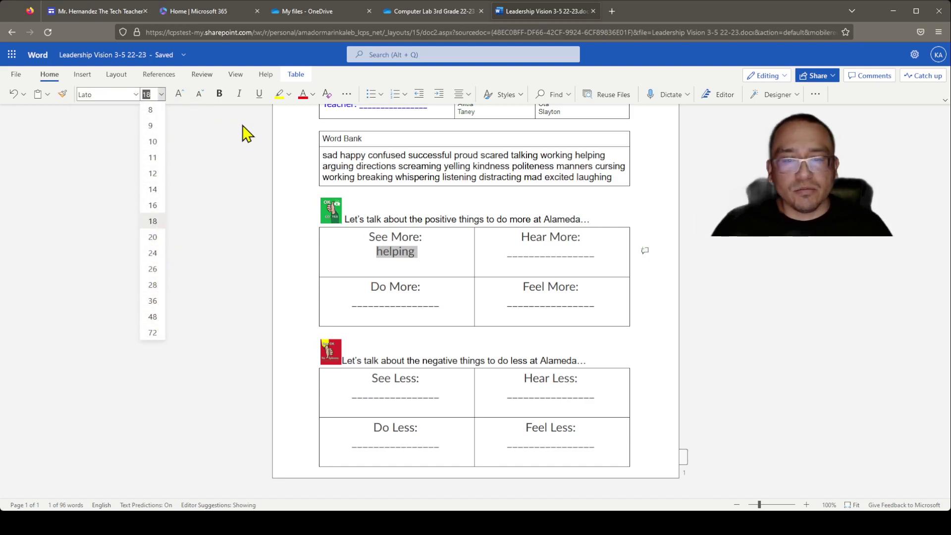
click(313, 95)
click(425, 159)
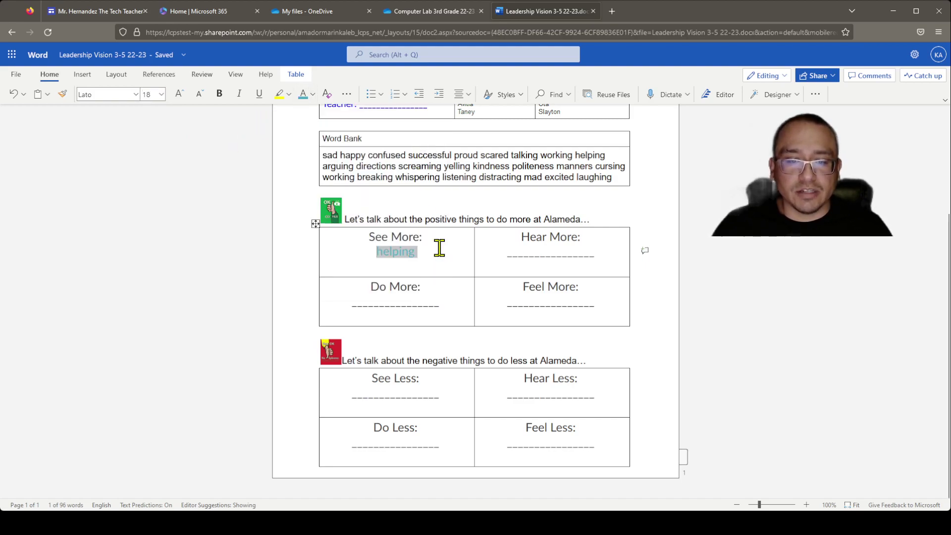
click(313, 95)
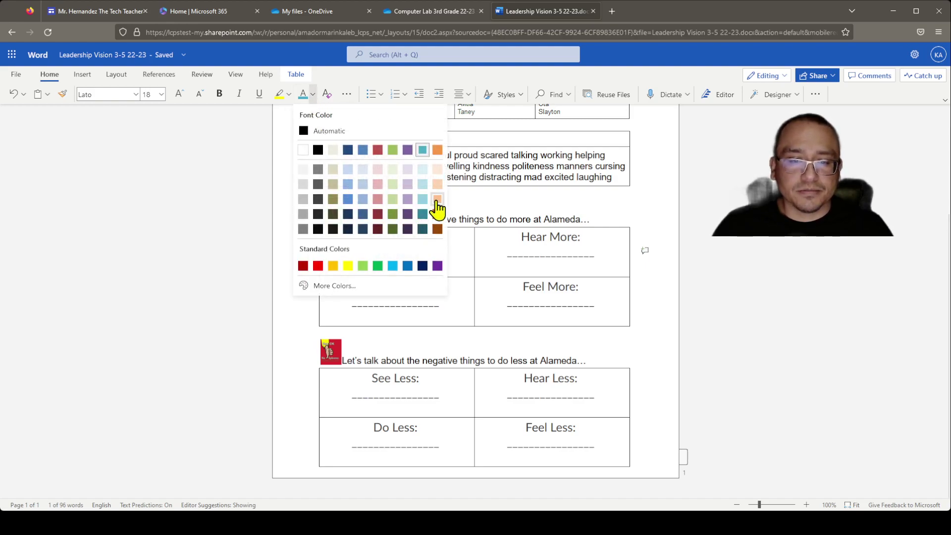
click(436, 199)
click(458, 263)
Reselect 'helping' and give it a magenta text highlight
drag(461, 257, 371, 253)
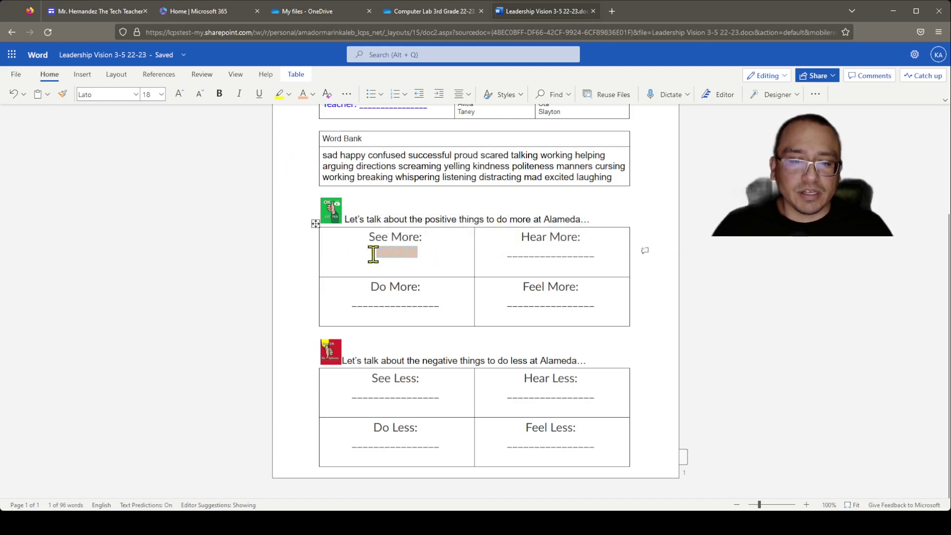
click(288, 94)
click(324, 132)
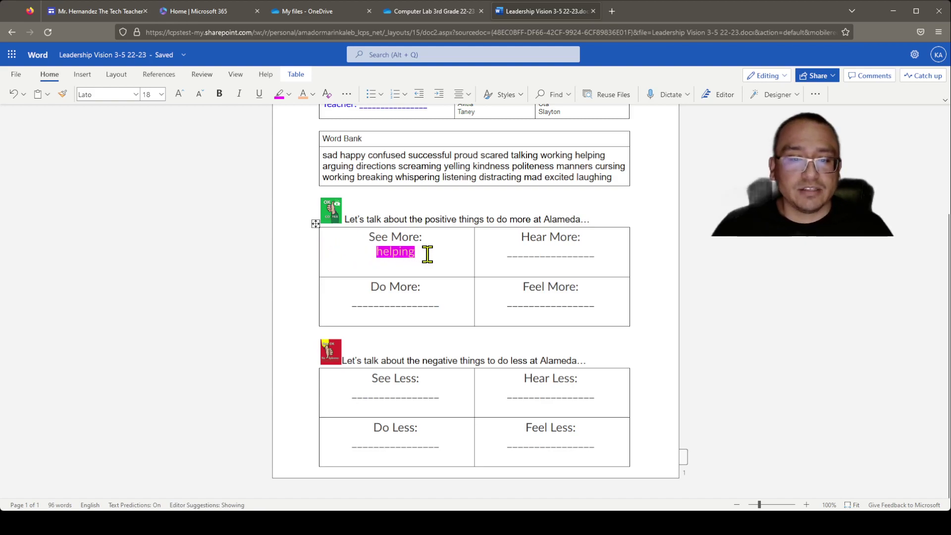
drag(428, 255, 372, 252)
click(410, 251)
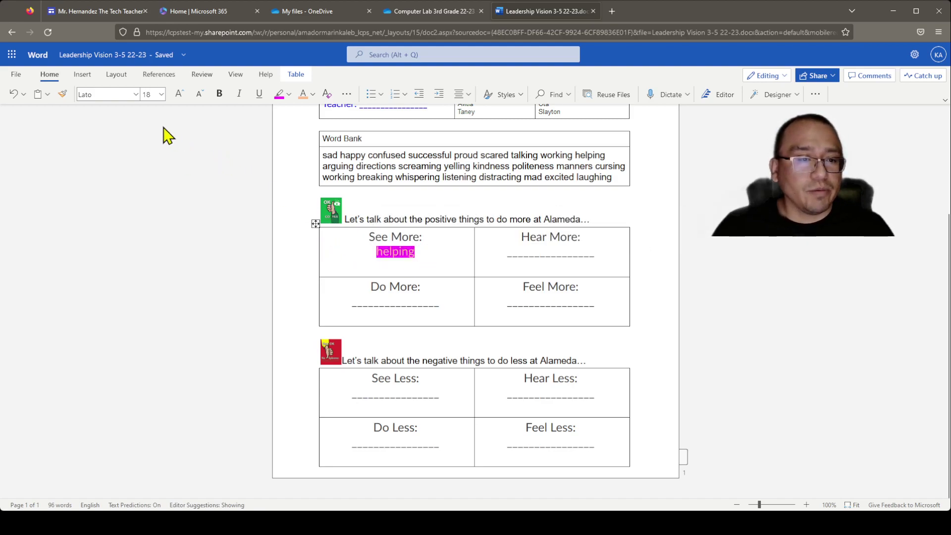
click(82, 74)
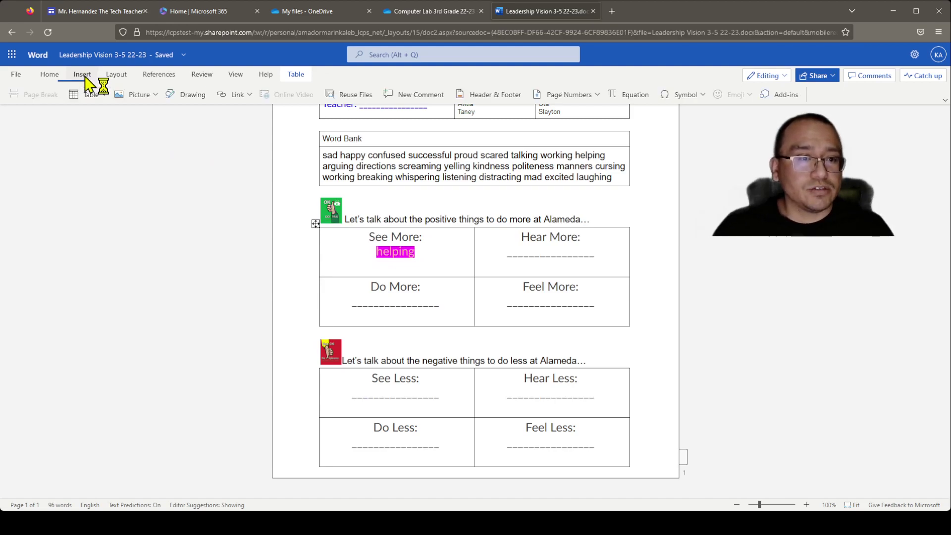
click(153, 95)
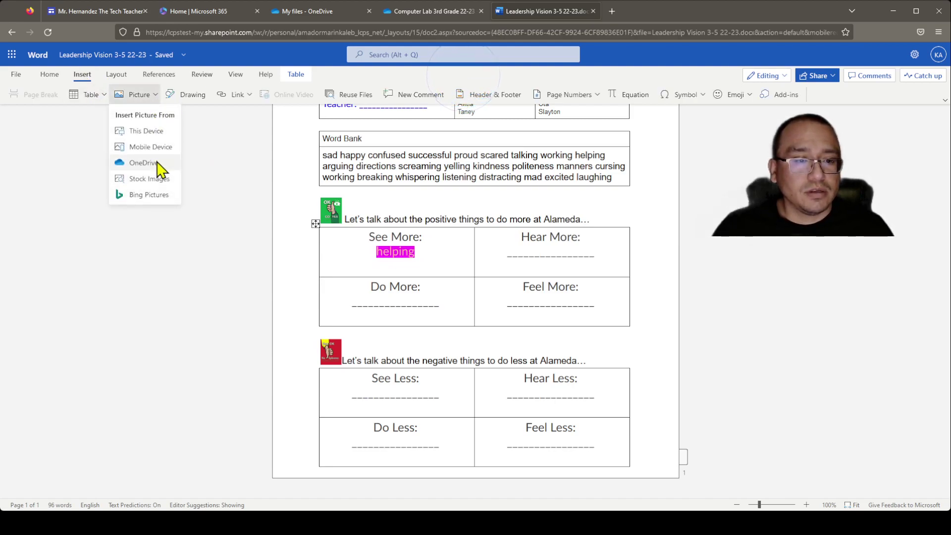
click(146, 198)
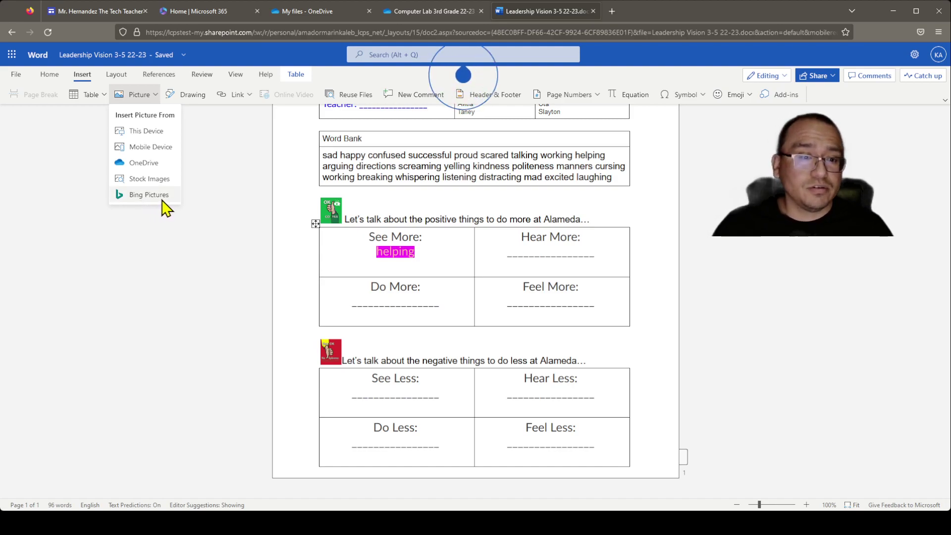
click(155, 198)
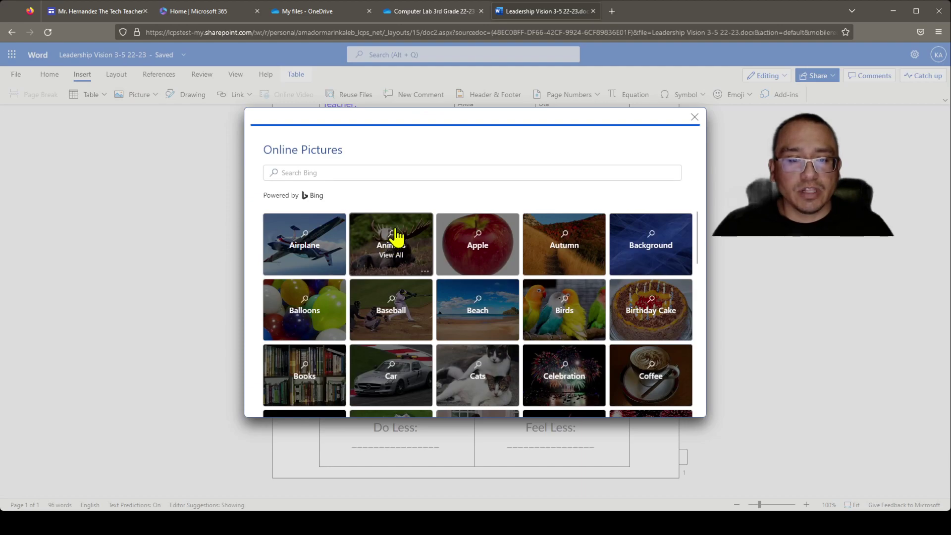
text(helpi)
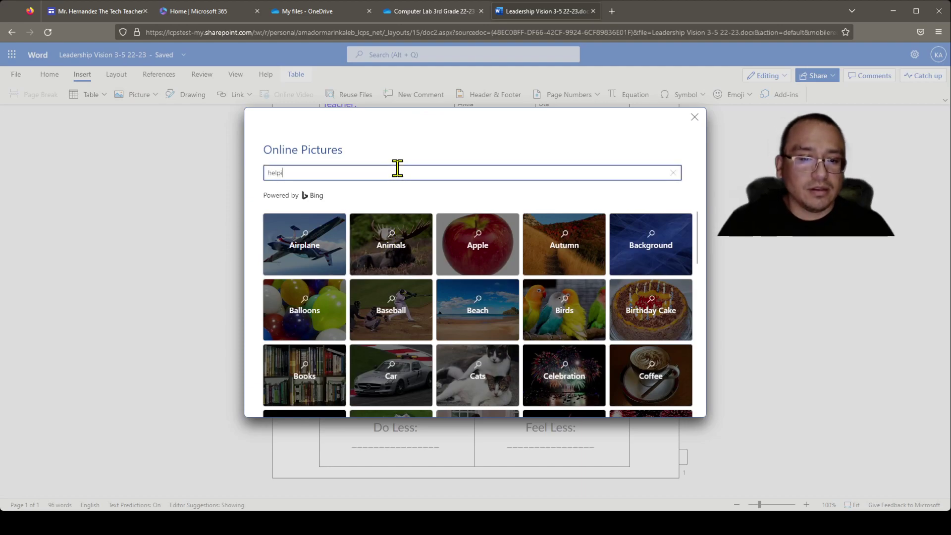
text(ng)
key(Return)
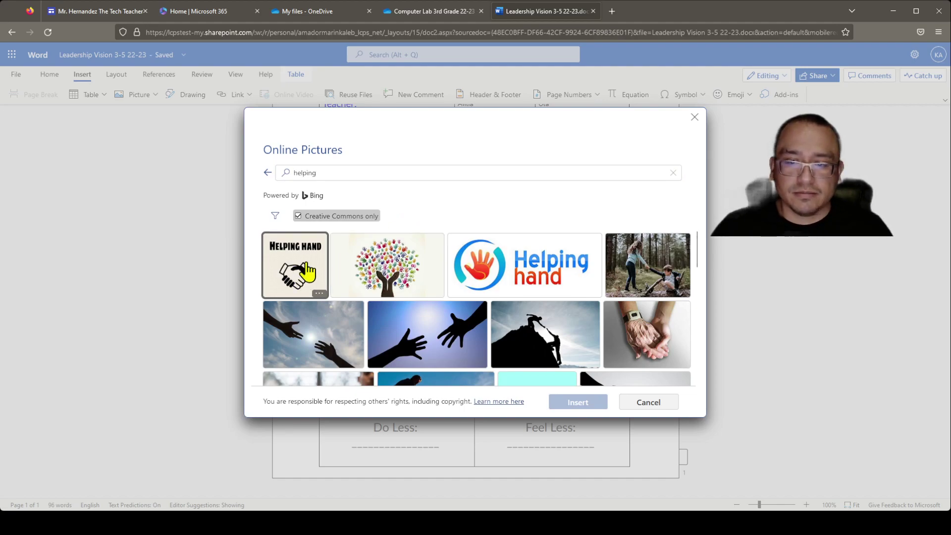
scroll(472, 286, down, 3)
scroll(473, 286, up, 3)
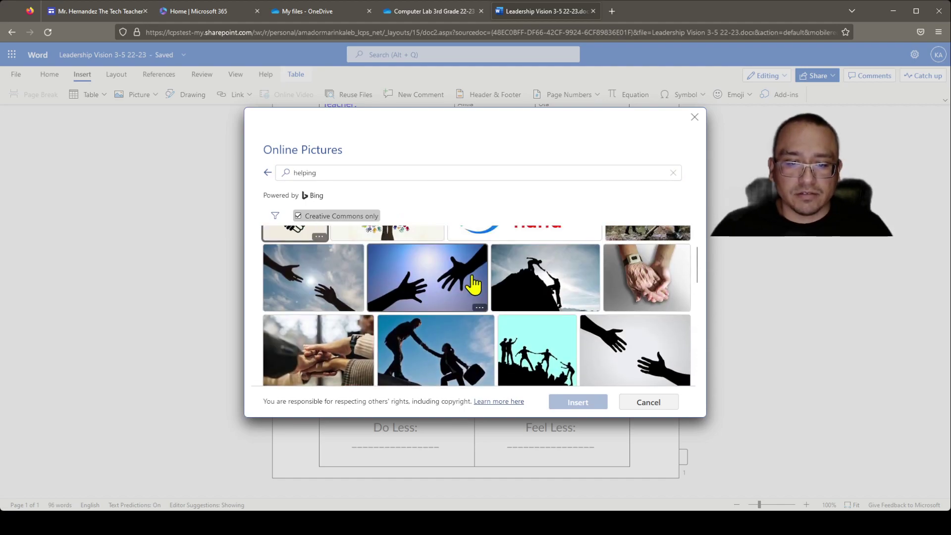
click(438, 338)
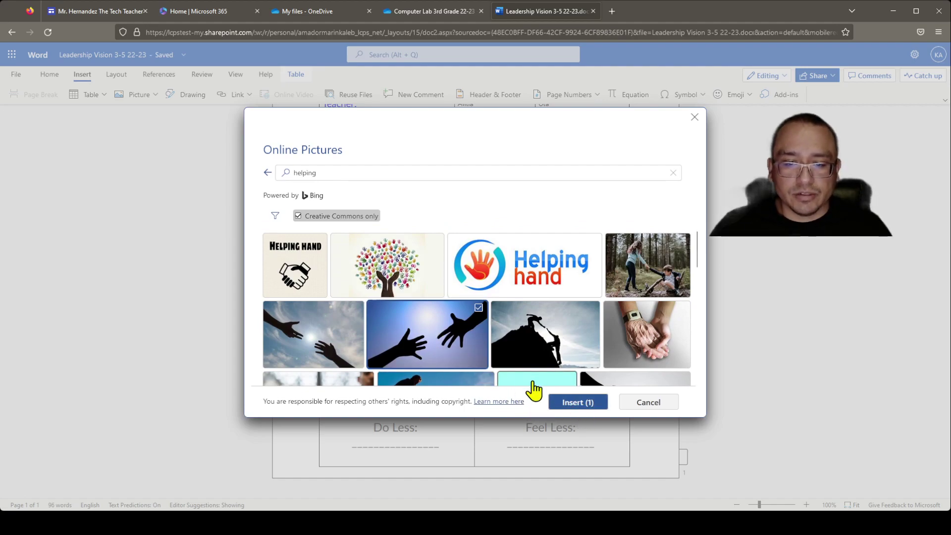
click(587, 404)
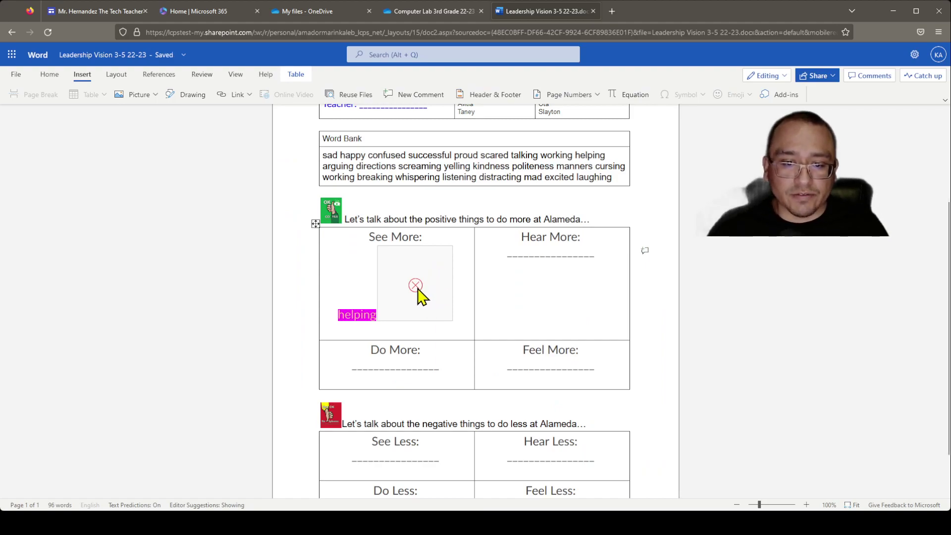
click(460, 306)
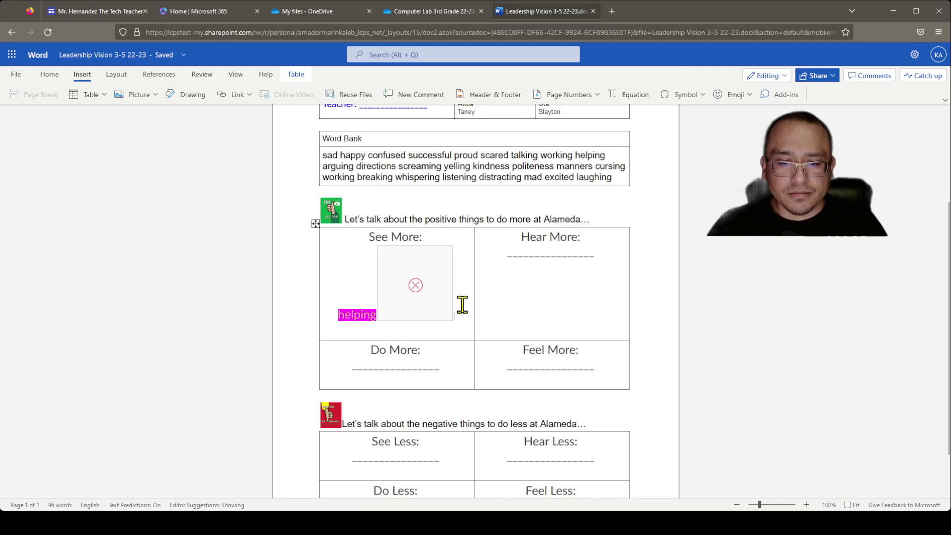
key(BackSpace)
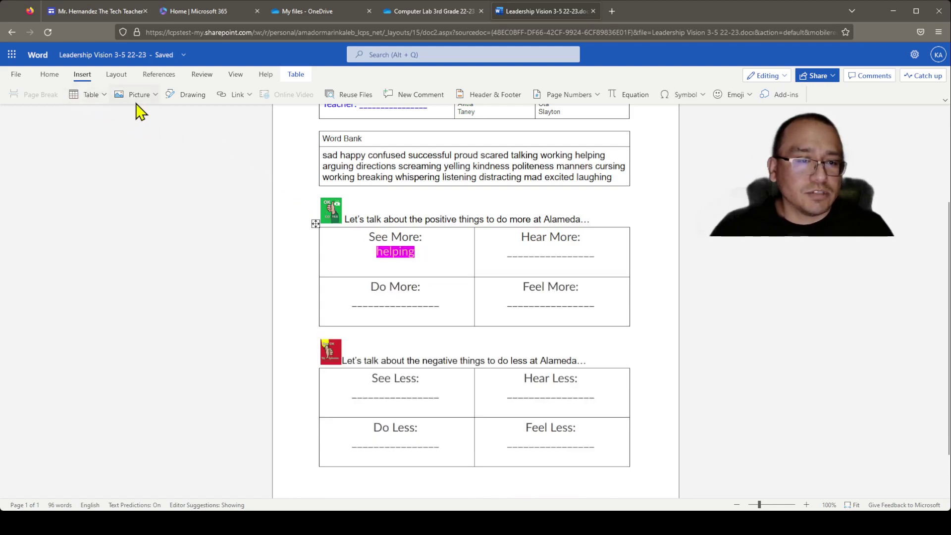
Insert the Helping Hand handshake picture from a Bing search for 'helping' into See More
click(151, 94)
click(162, 196)
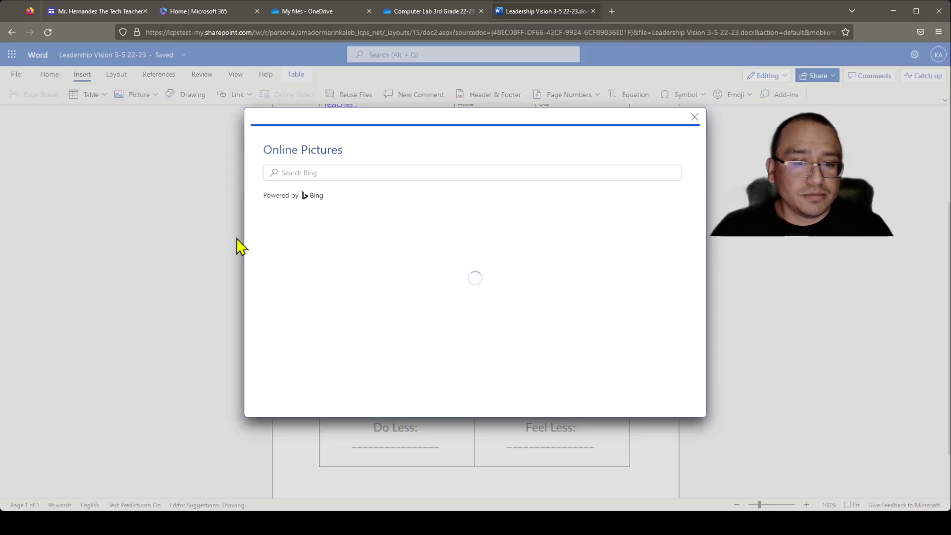
click(380, 173)
text(helpi)
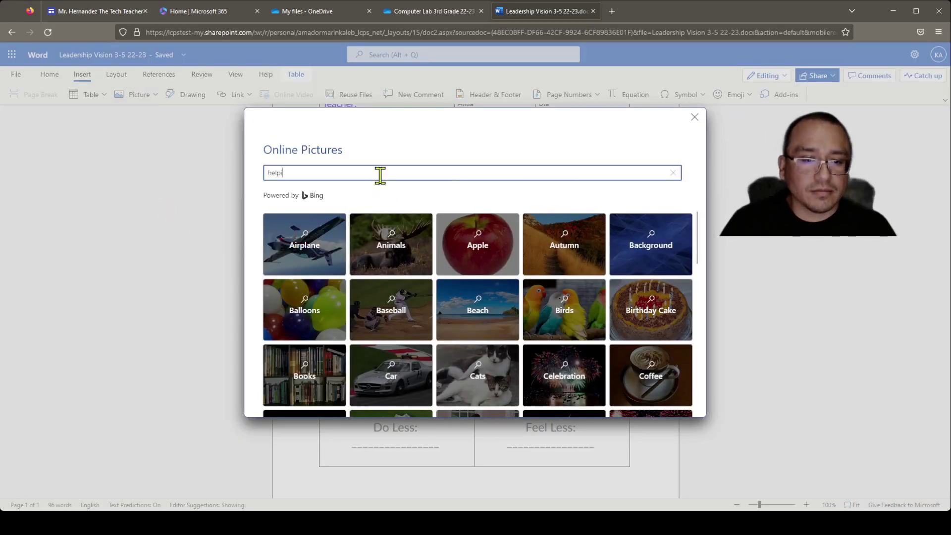
text(ng)
key(Return)
click(288, 280)
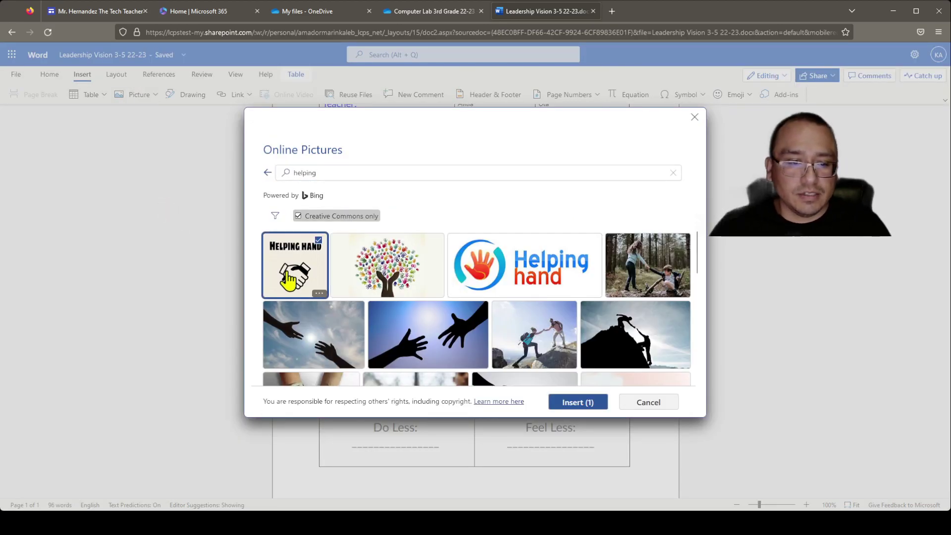
click(574, 403)
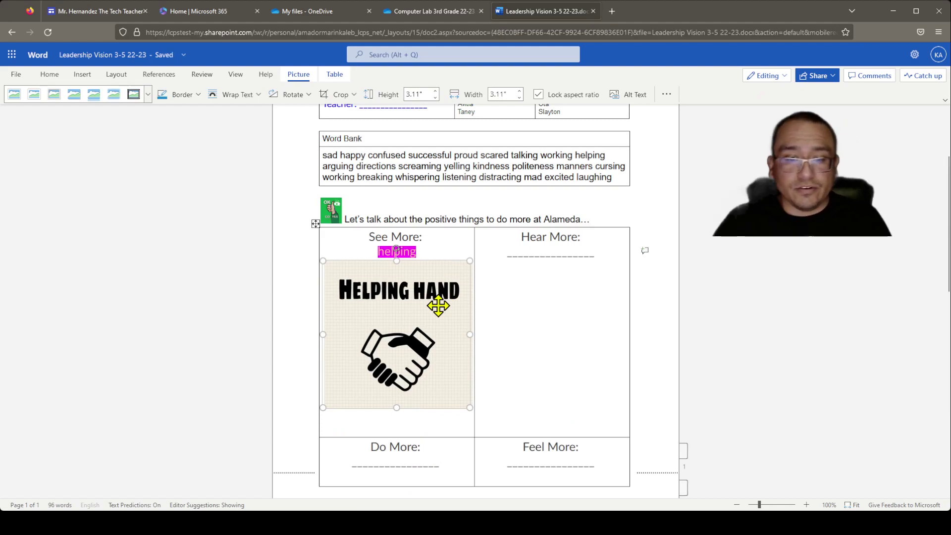
Resize the helping-hand picture to about 0.99 inches square
scroll(460, 288, down, 3)
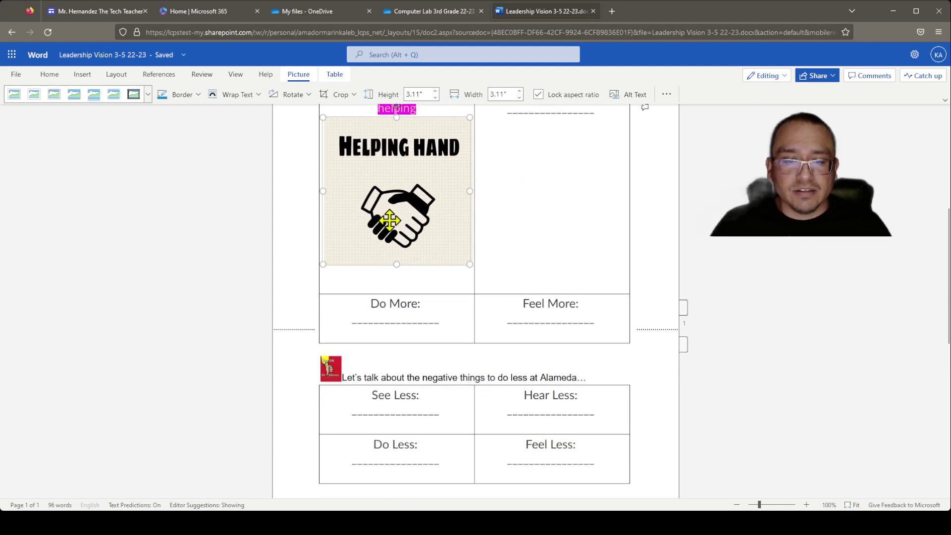
scroll(426, 307, down, 1)
scroll(430, 300, up, 2)
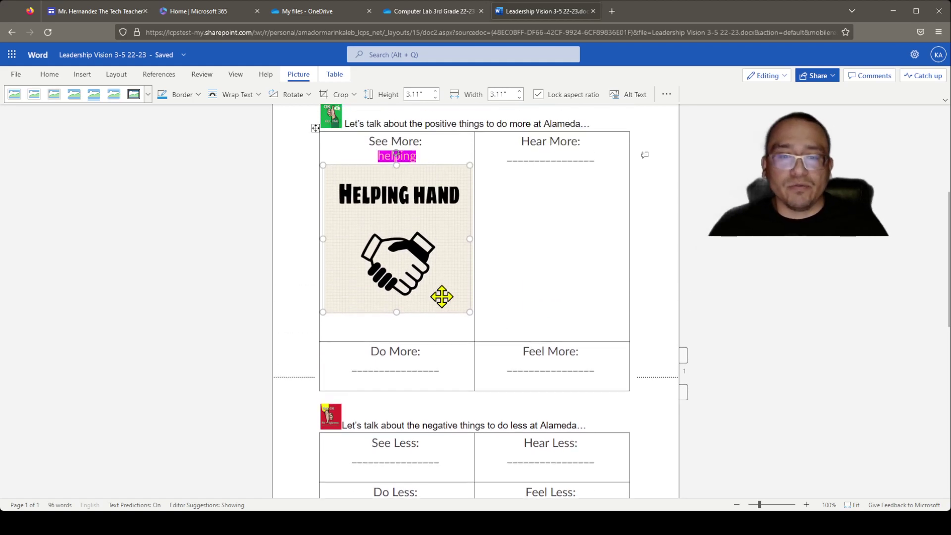
drag(469, 315, 364, 207)
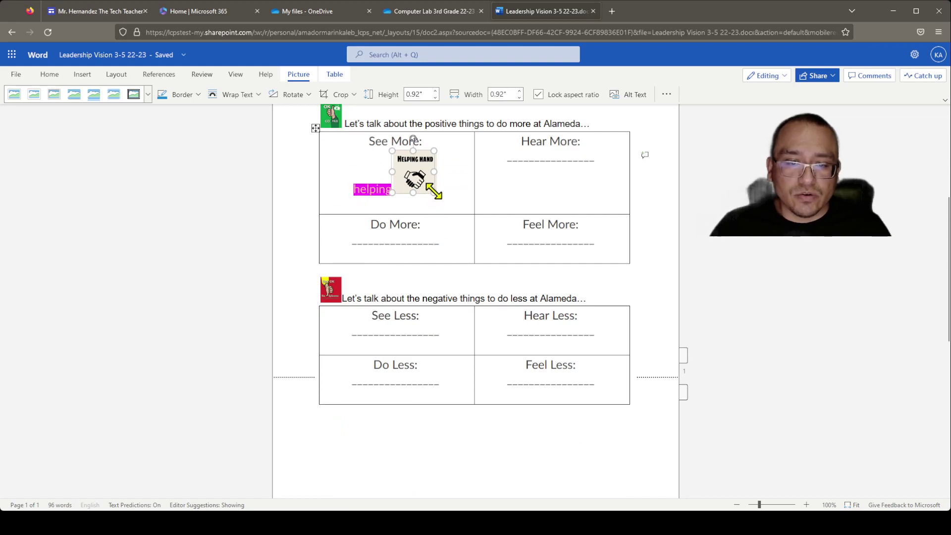
mouse_move(434, 192)
mouse_down()
mouse_move(473, 232)
mouse_move(446, 223)
mouse_move(428, 201)
mouse_up()
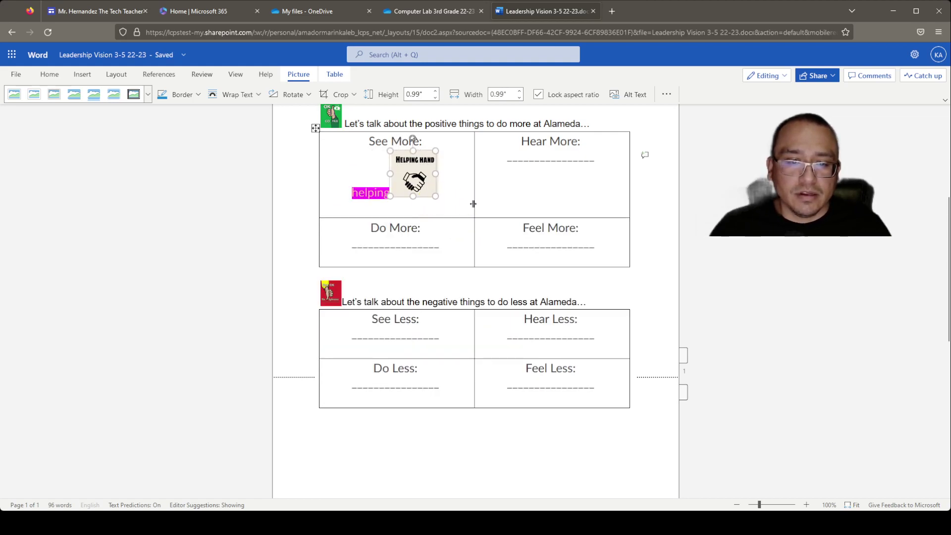
key(Left)
key(Return)
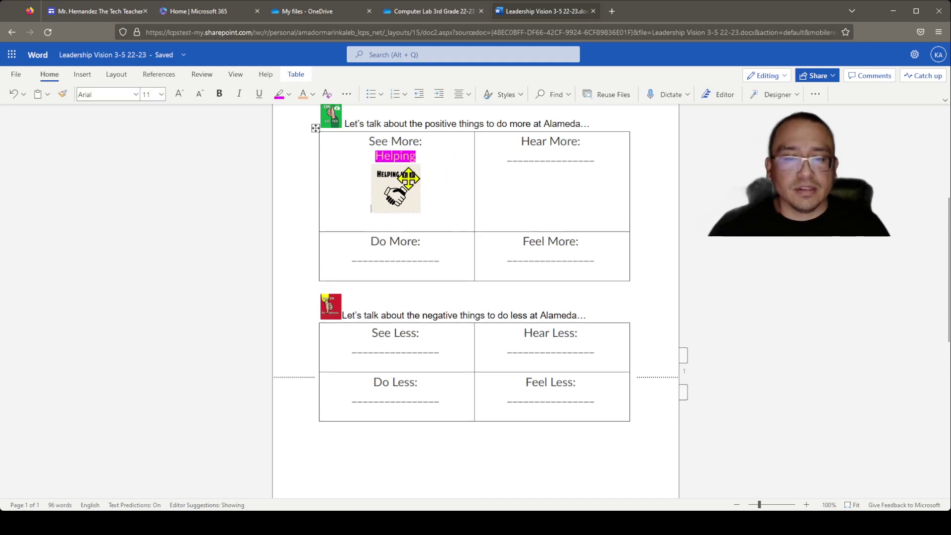
scroll(456, 216, up, 2)
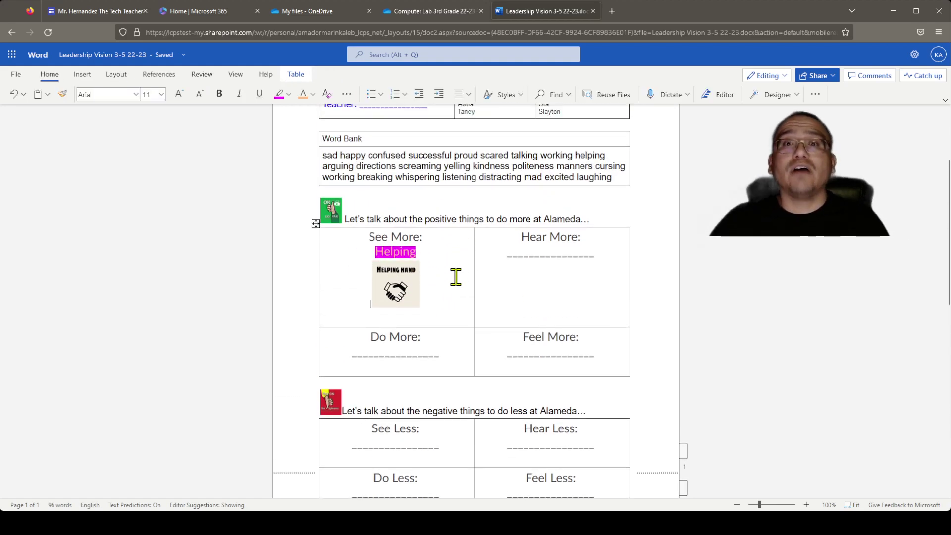
scroll(455, 273, down, 1)
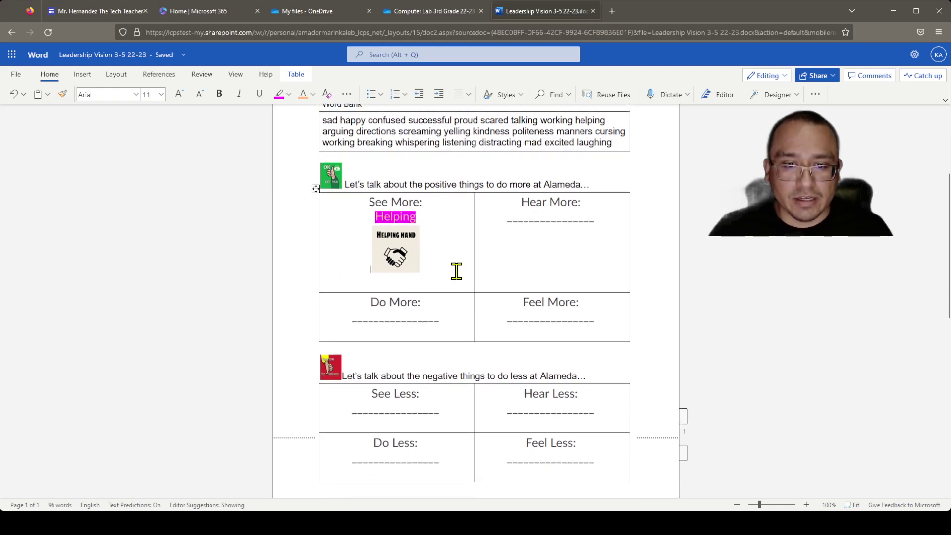
scroll(441, 270, up, 2)
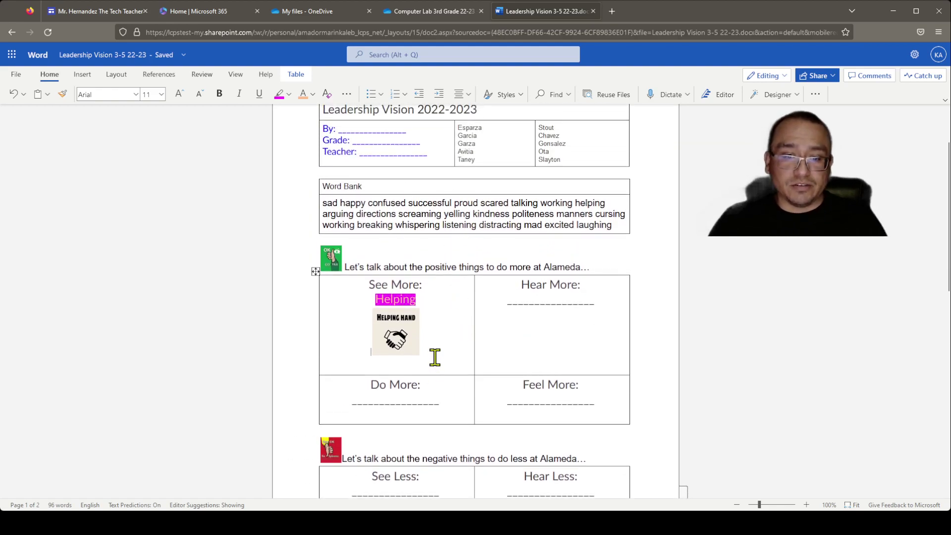
scroll(435, 357, up, 2)
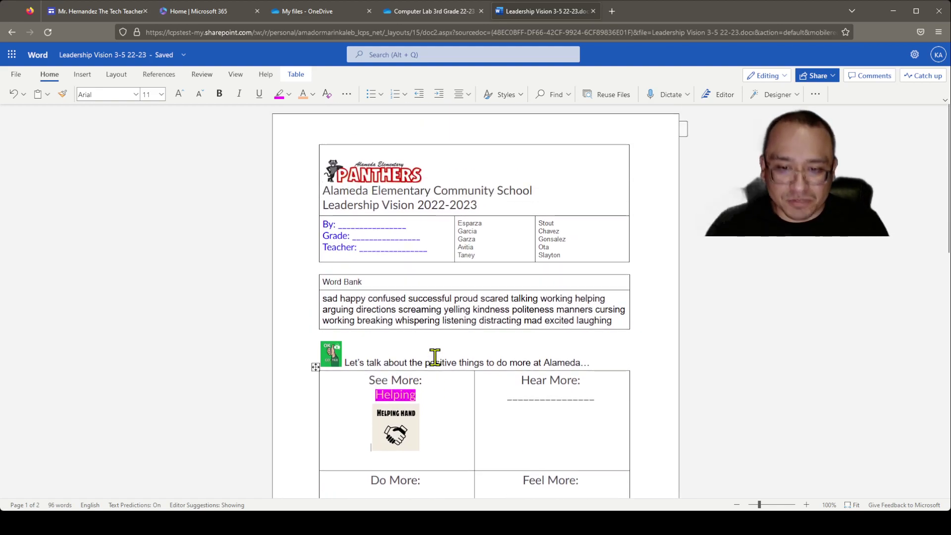
scroll(435, 357, down, 2)
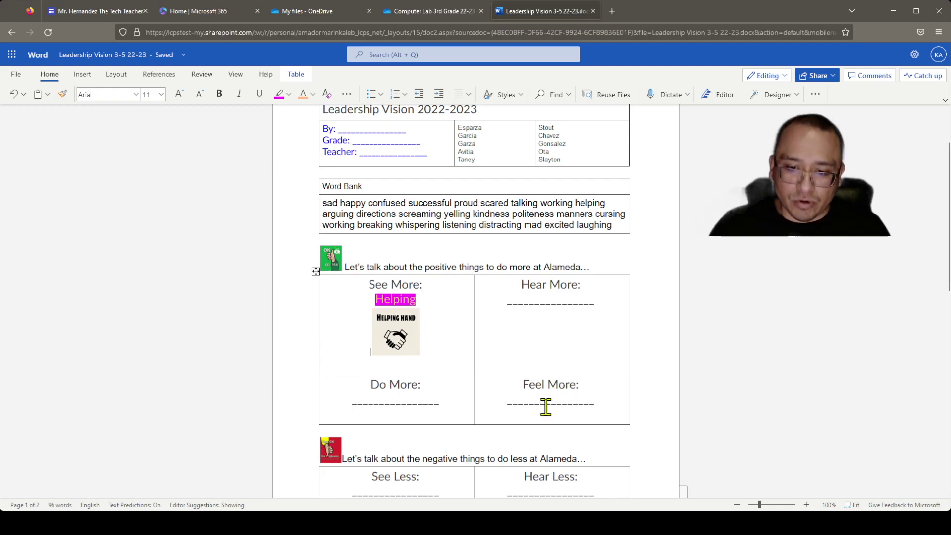
scroll(457, 326, down, 3)
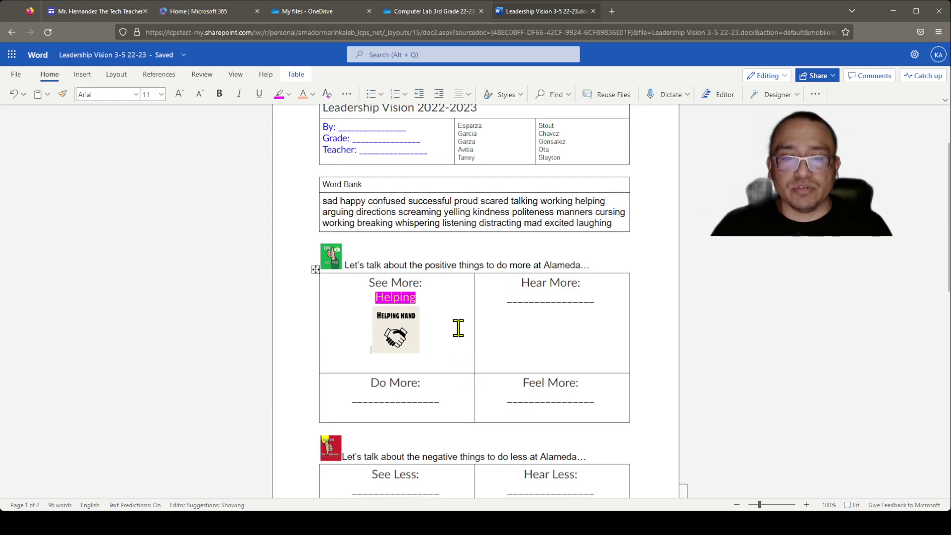
scroll(458, 327, down, 1)
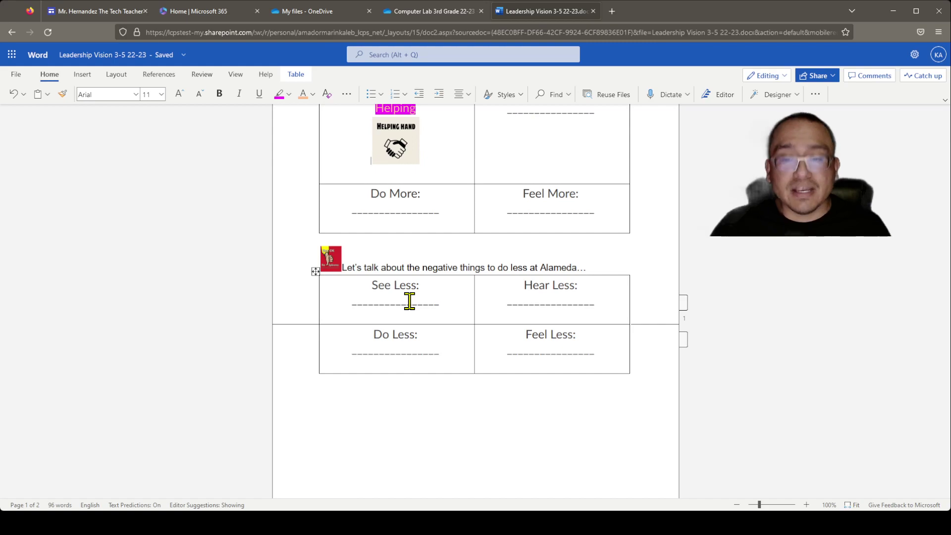
Type 'arguig' into the See Less blank line, closing a drawing canvas opened by mistake
drag(510, 268, 528, 270)
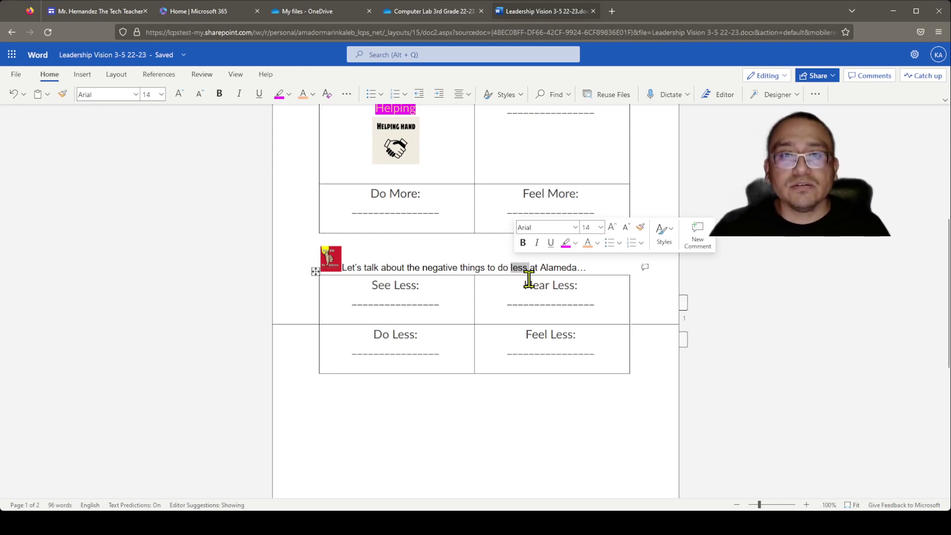
double_click(401, 303)
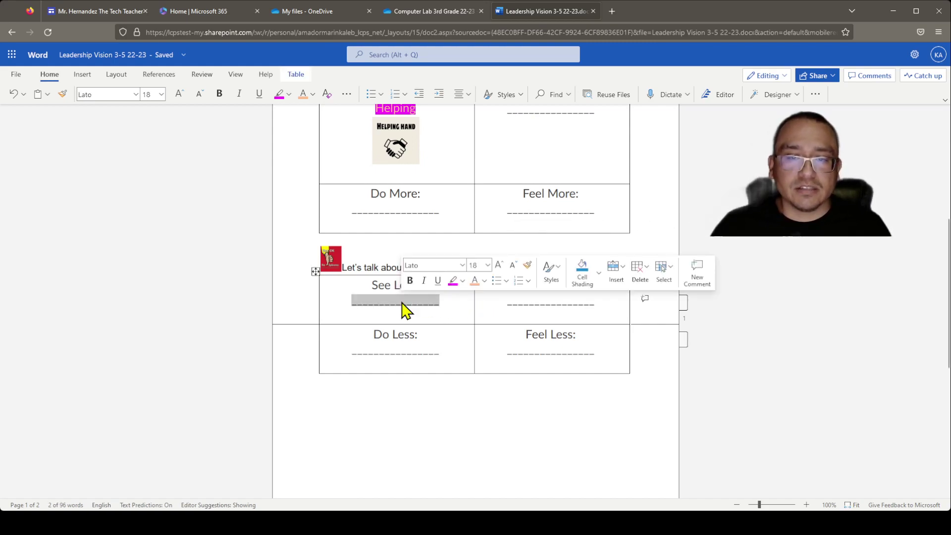
text(ar)
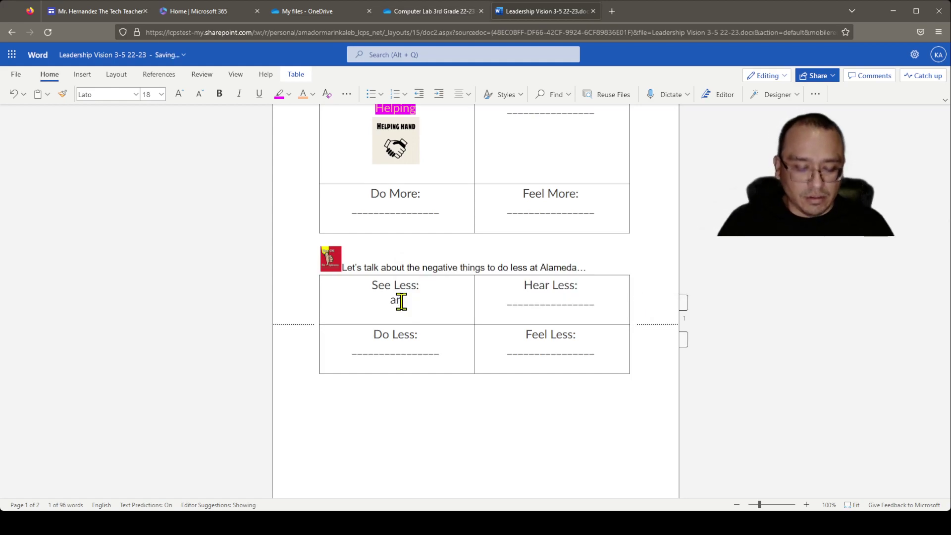
text(guig)
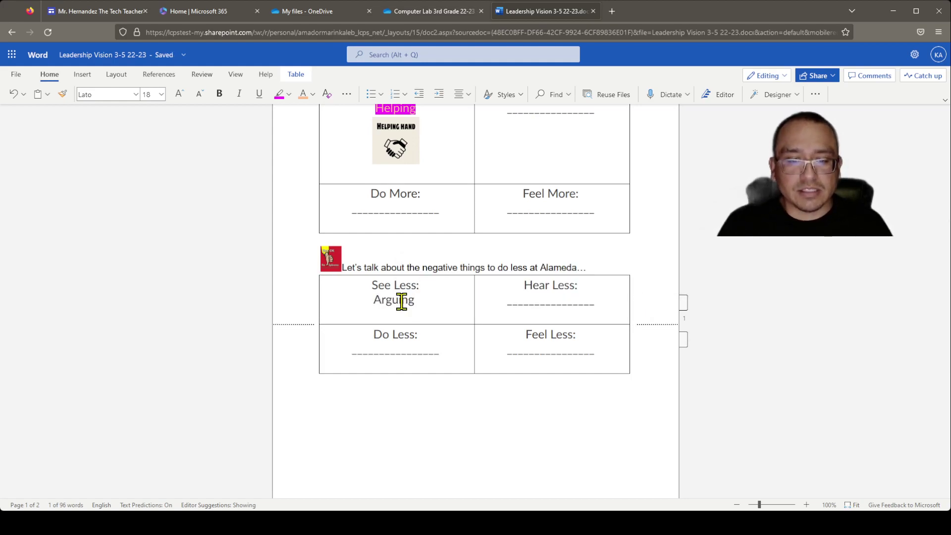
click(83, 75)
click(204, 97)
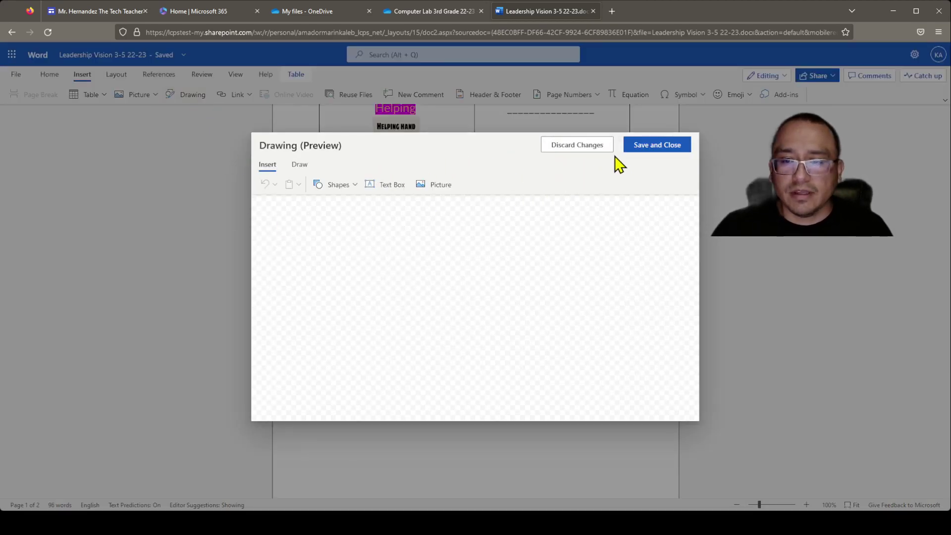
click(651, 149)
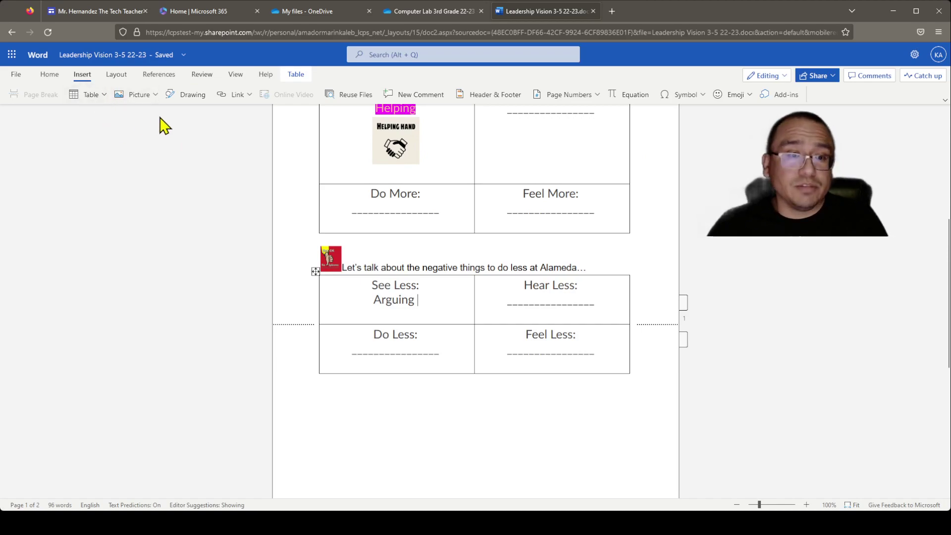
Insert a Bing cartoon of two kids arguing, found by searching 'arguing', into See Less
click(150, 95)
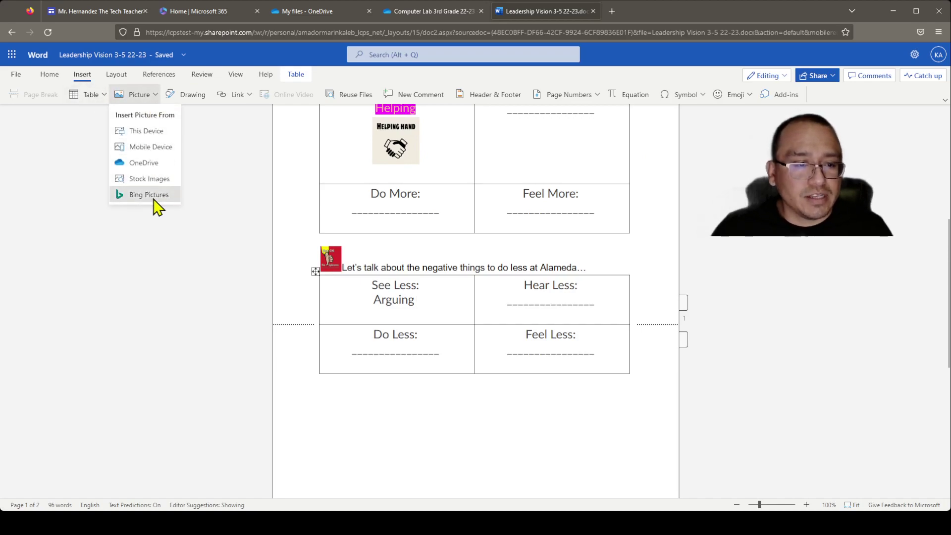
click(154, 199)
click(381, 173)
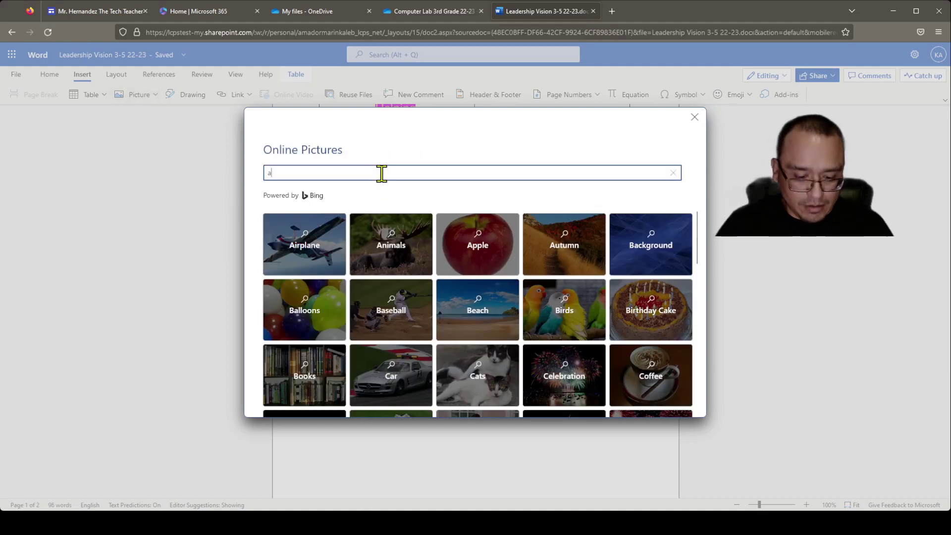
text(arguing)
key(Return)
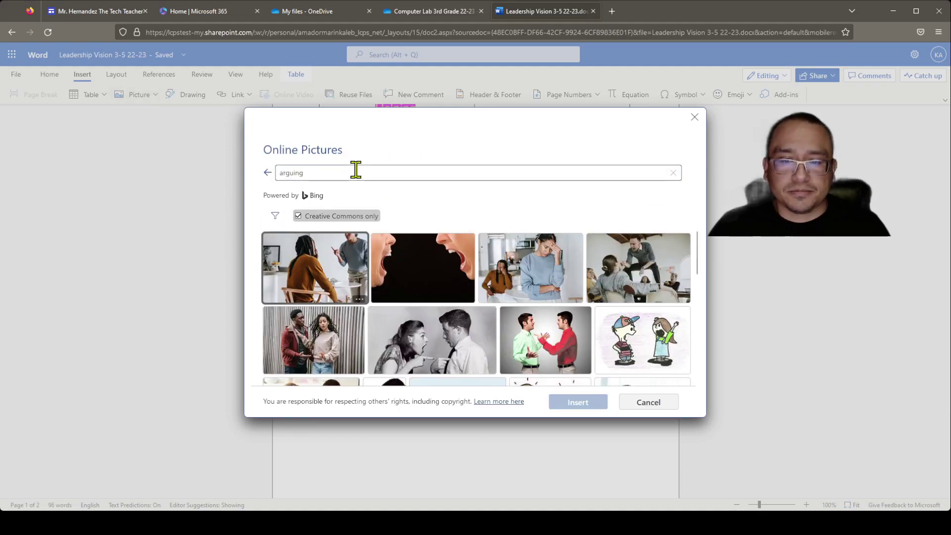
click(642, 340)
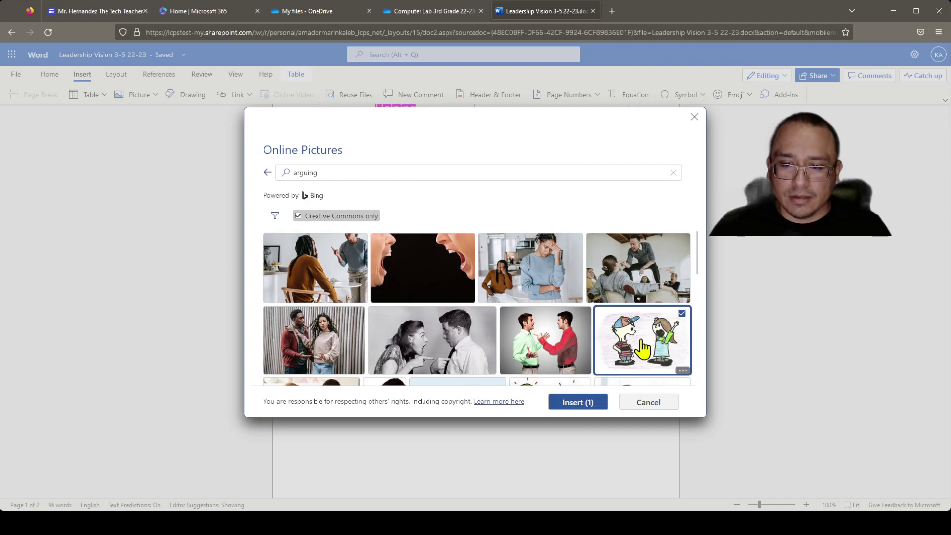
click(577, 403)
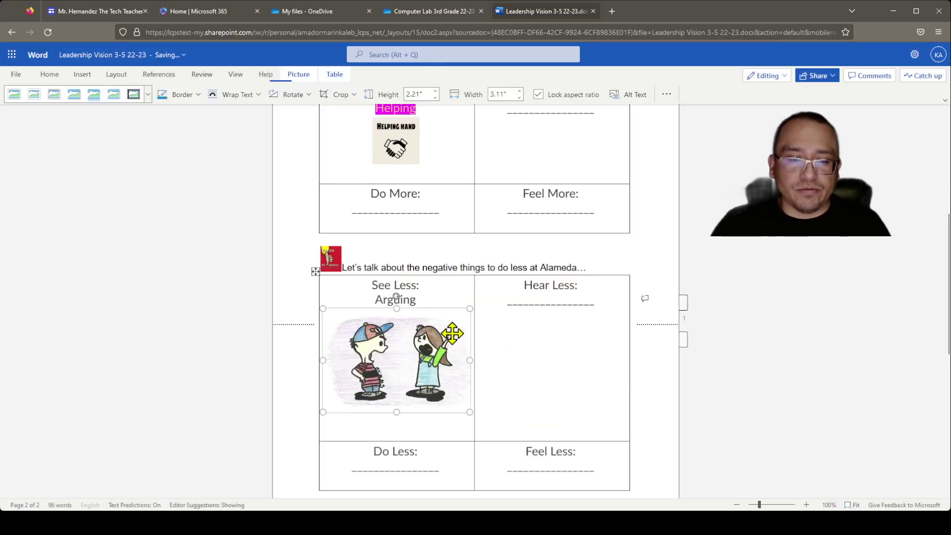
click(442, 301)
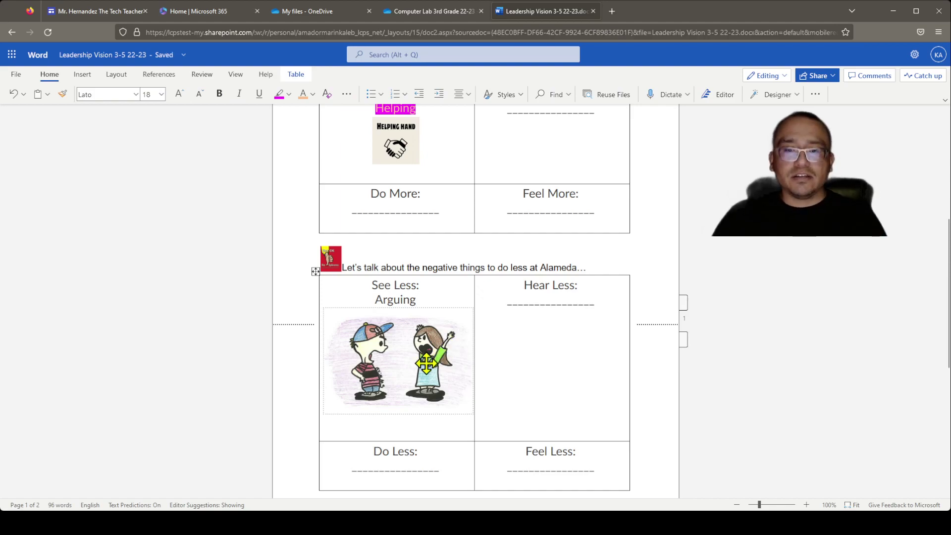
scroll(426, 364, up, 4)
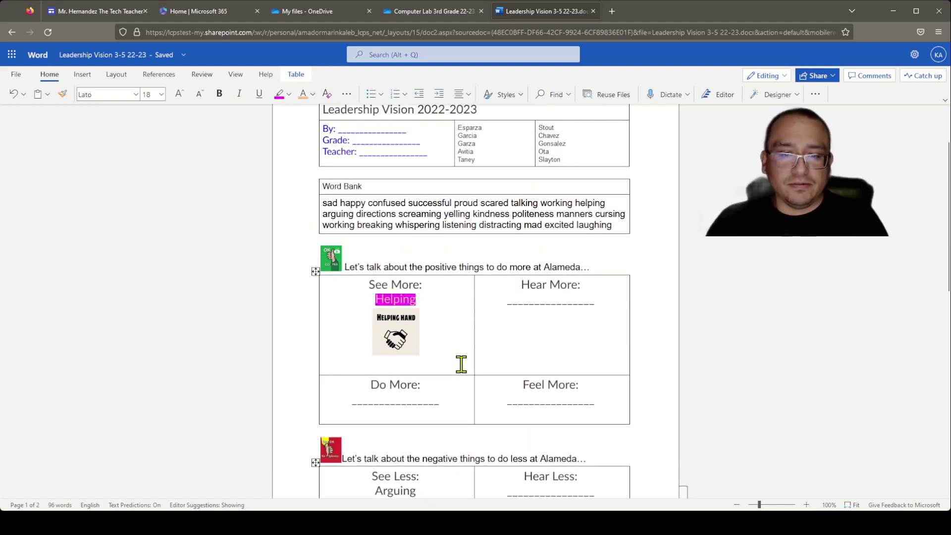
scroll(461, 364, down, 5)
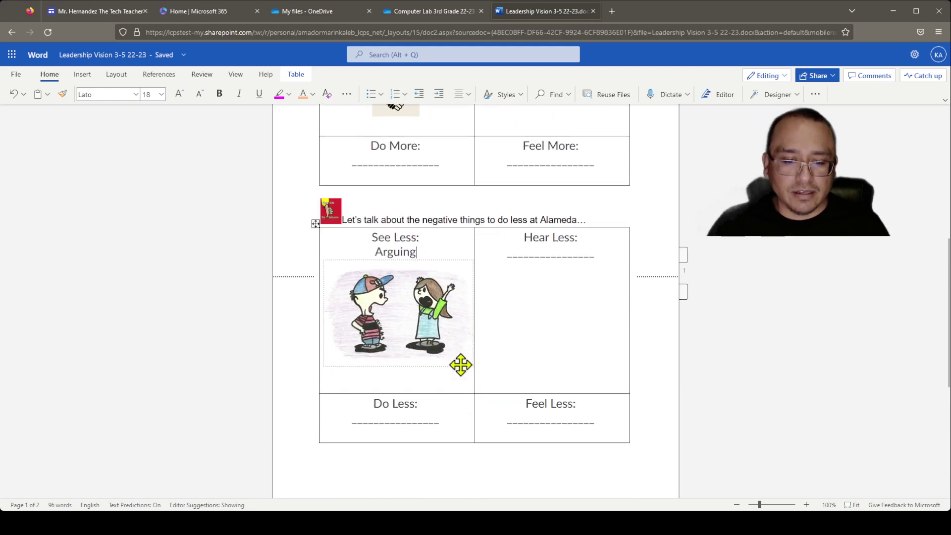
scroll(460, 365, up, 6)
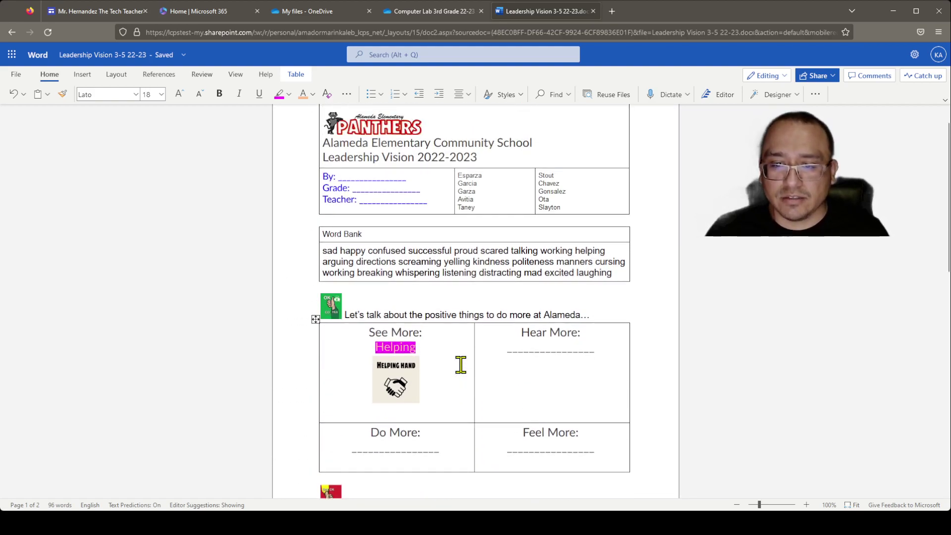
double_click(604, 261)
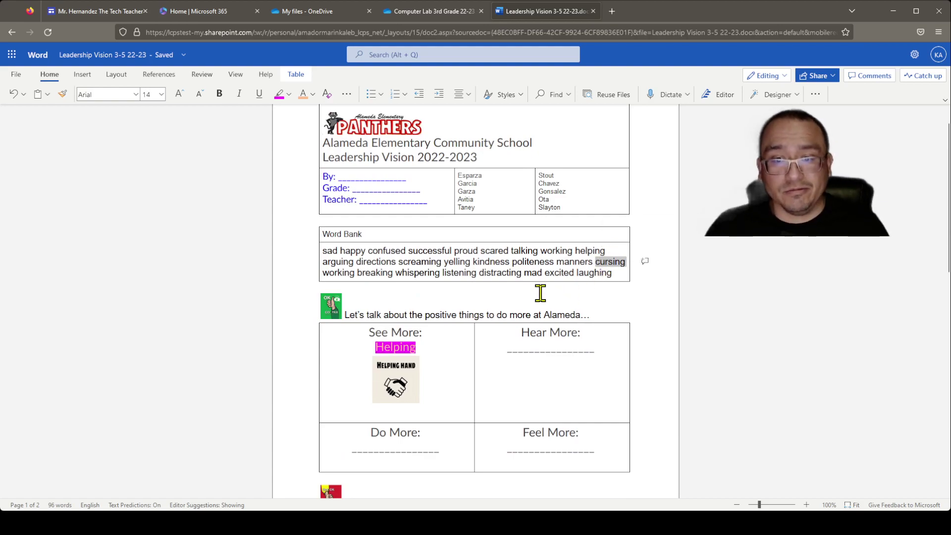
scroll(541, 307, down, 7)
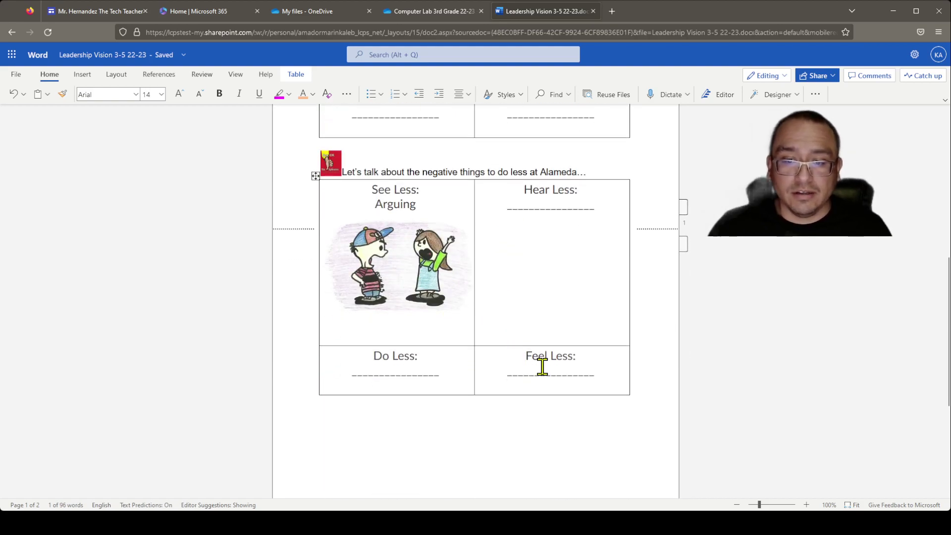
double_click(548, 375)
scroll(505, 329, up, 6)
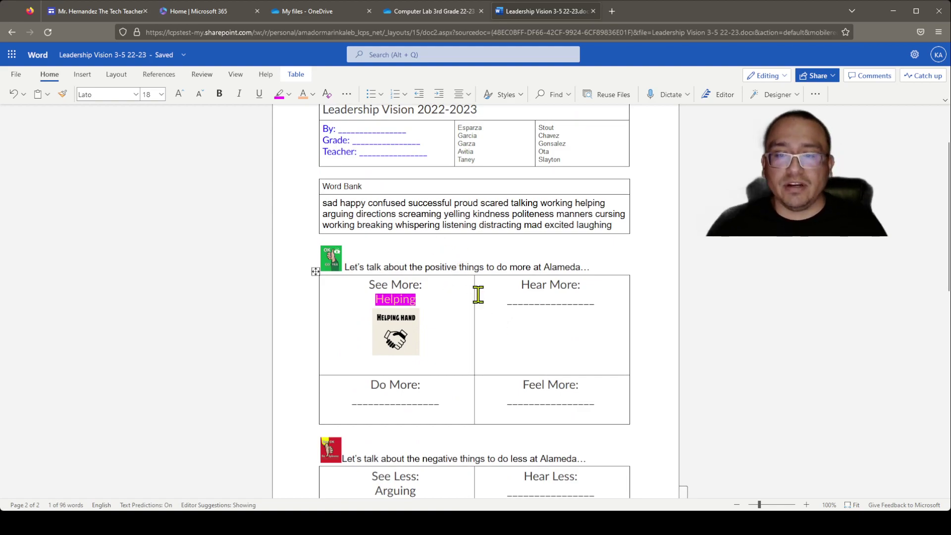
scroll(455, 333, up, 2)
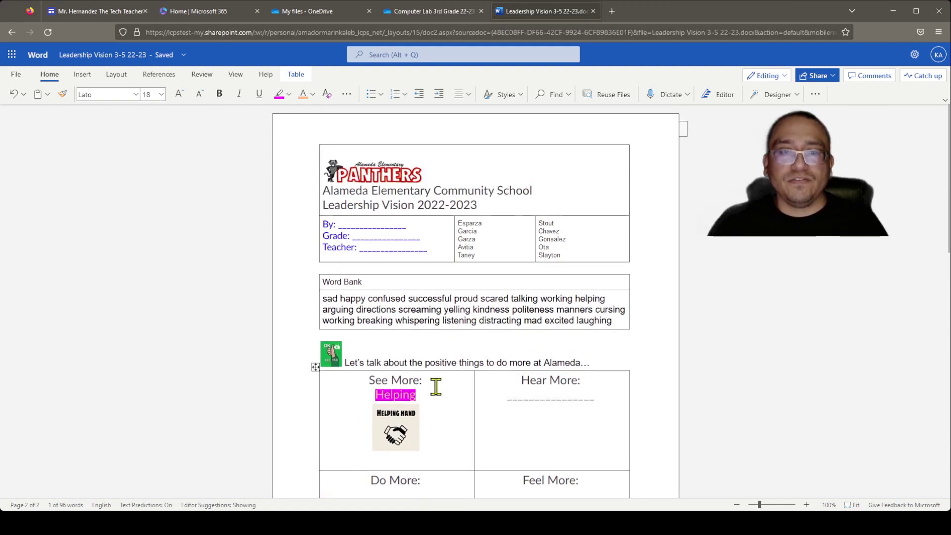